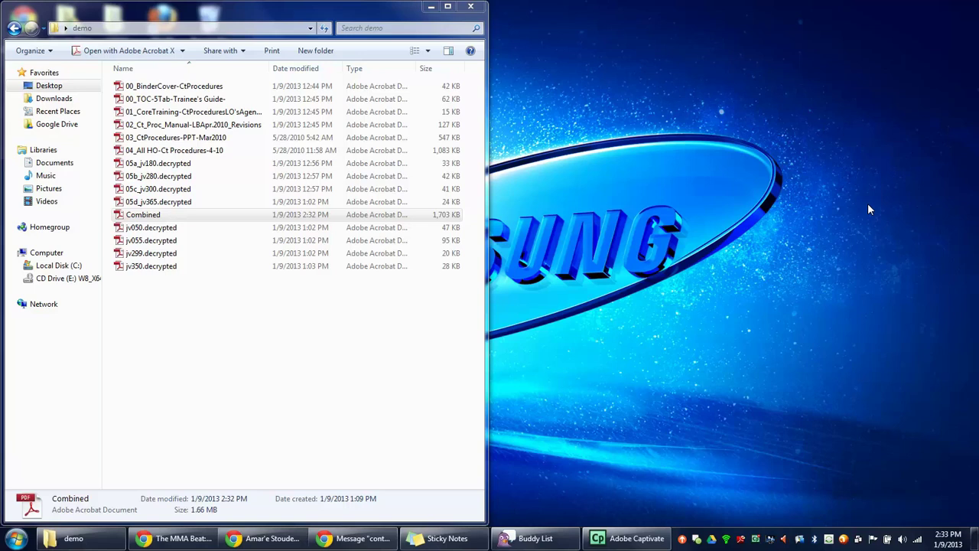
Step: Open Combined.pdf in Acrobat and widen its window
left_click(192, 341)
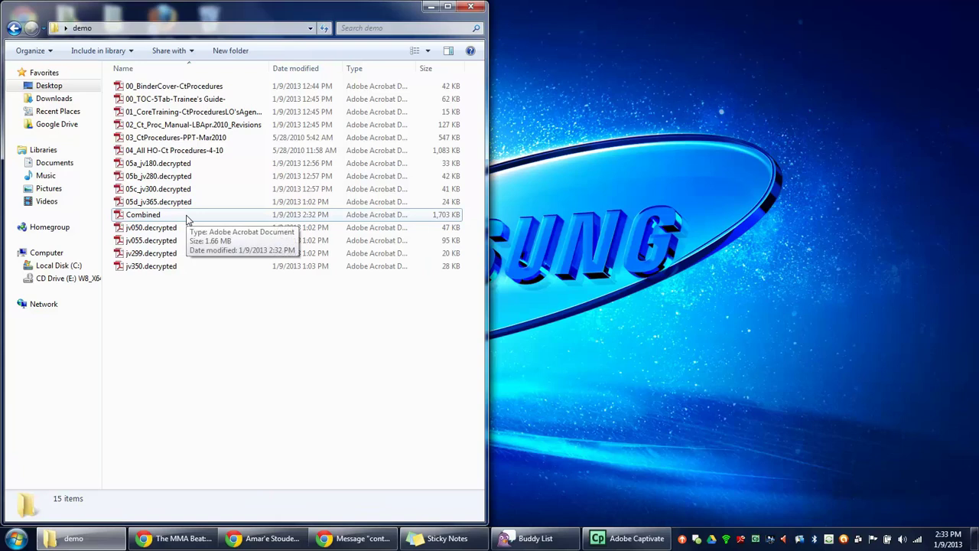
double_click(187, 218)
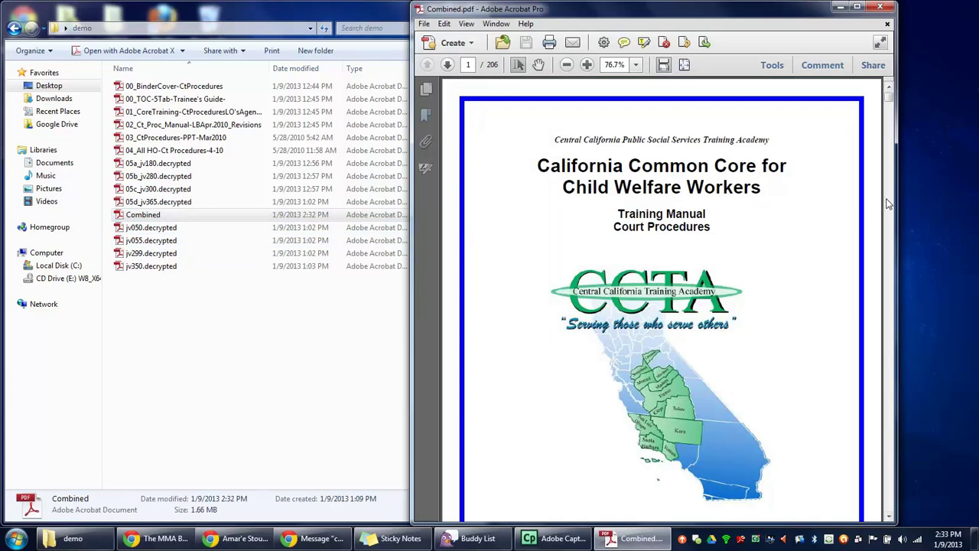
left_click_drag(896, 188, 978, 184)
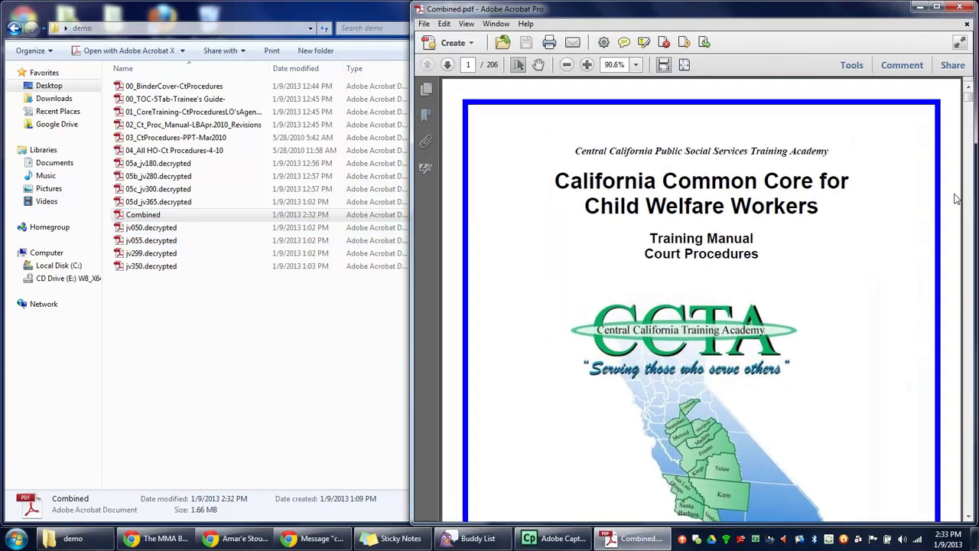
Step: Open the core training agenda PDF alongside and scroll Combined.pdf to page 3
double_click(192, 112)
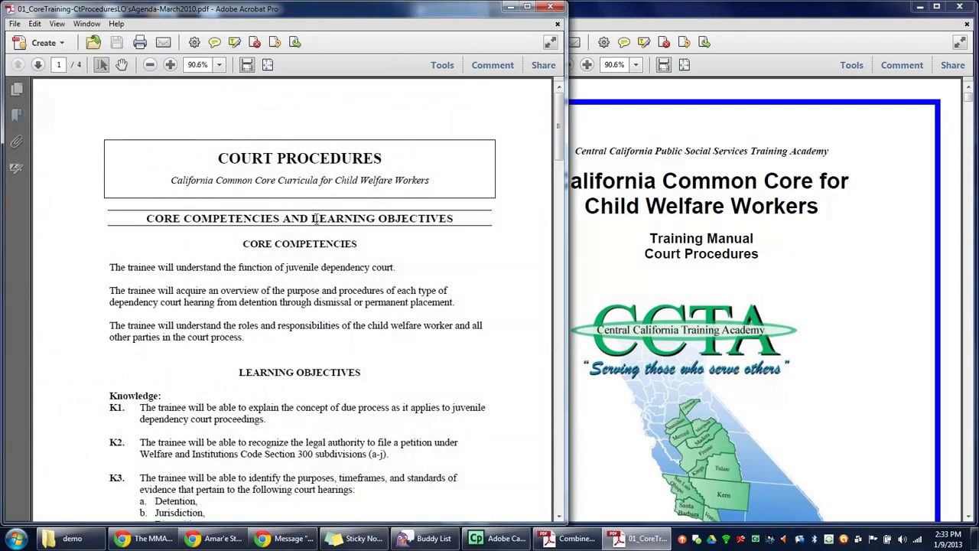
left_click_drag(565, 142, 512, 157)
left_click(828, 258)
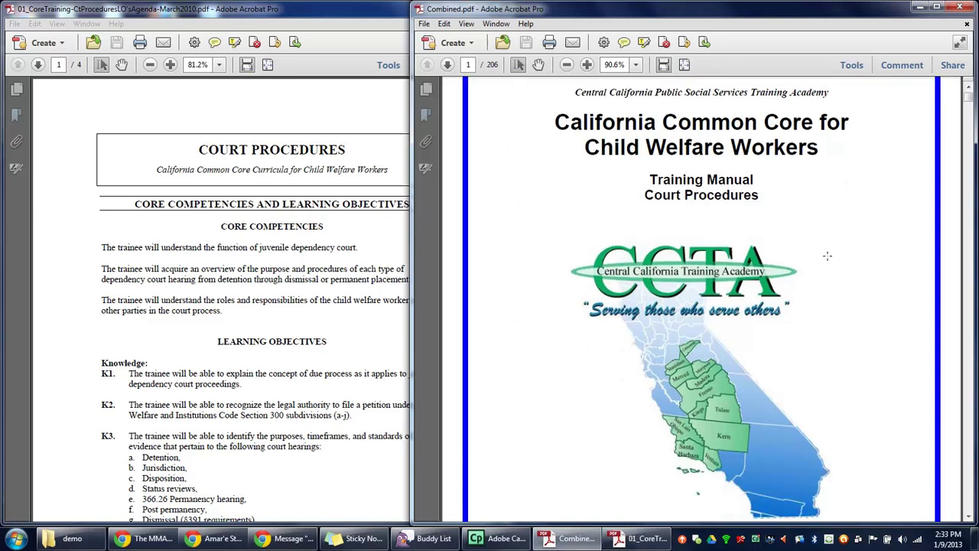
scroll(828, 261, "down", 10)
scroll(826, 265, "down", 10)
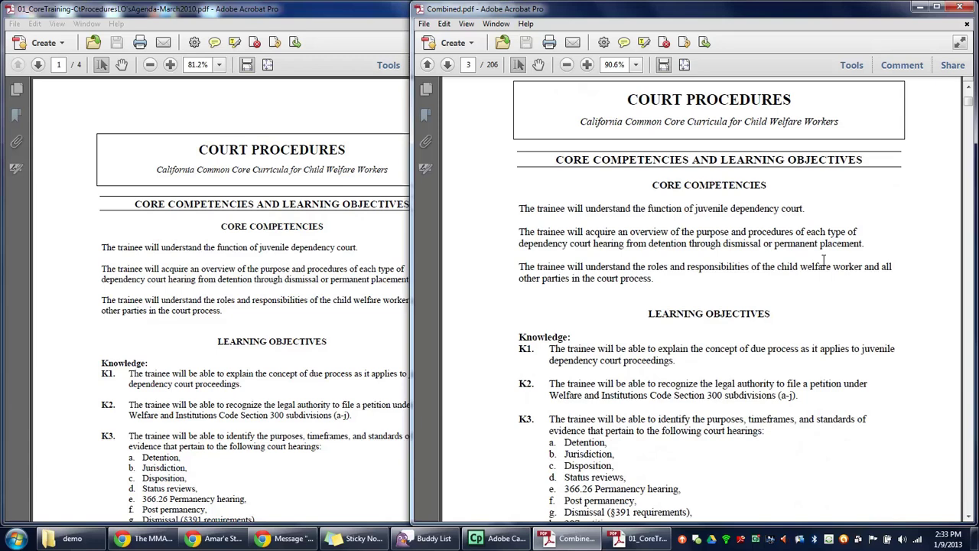
Step: Show the Bookmarks panel and add a 'Tab 1' bookmark for the Court Procedures page
left_click(426, 115)
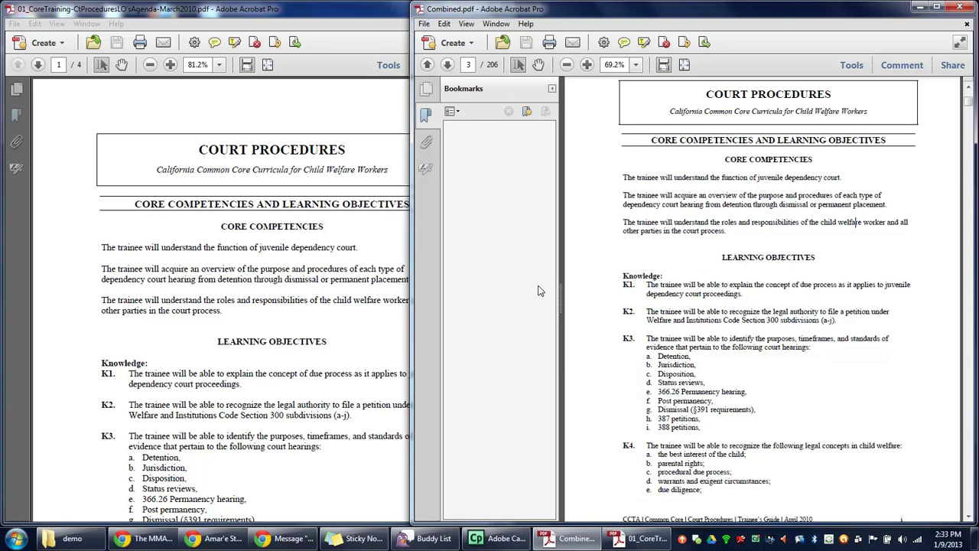
left_click(527, 114)
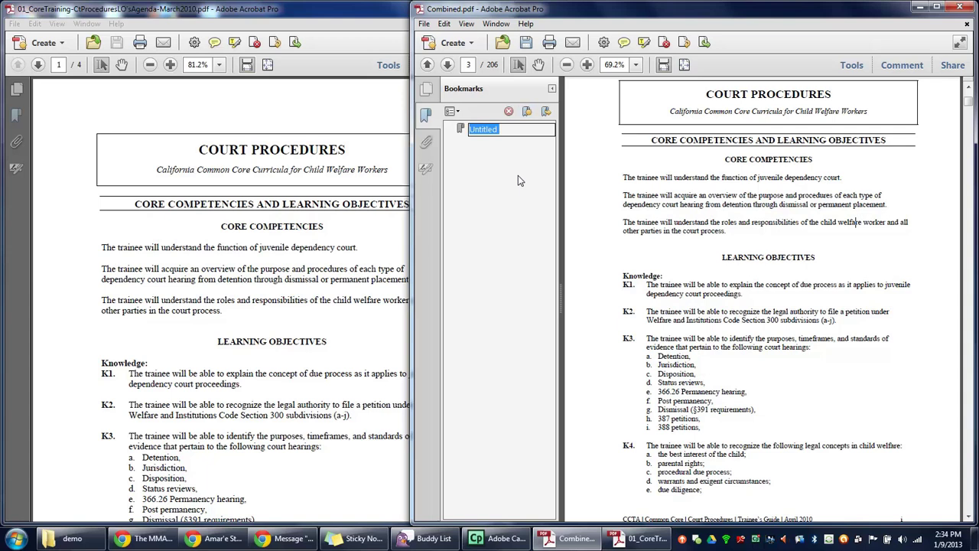
type("Tab 1")
key("Return")
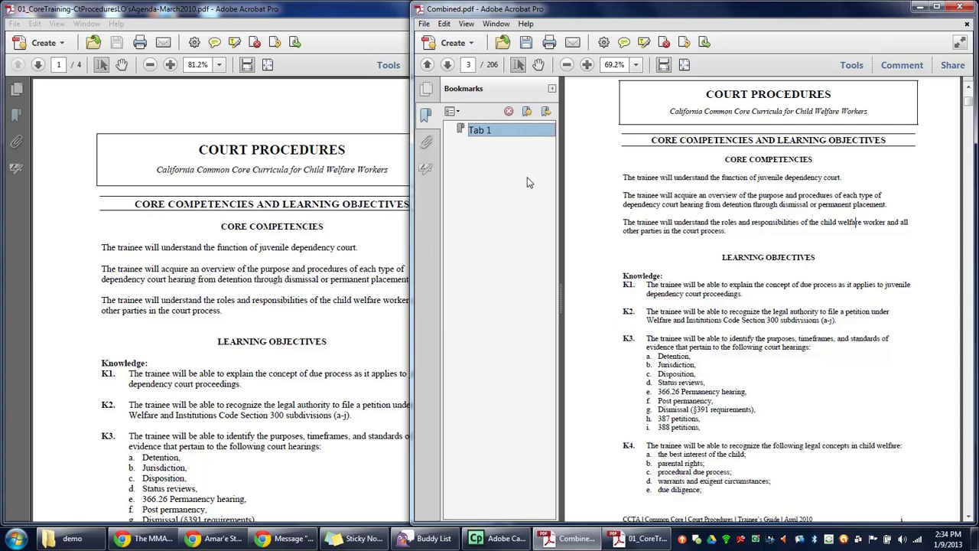
Step: Add a 'Core Competencies' bookmark nested under Tab 1
left_click(527, 113)
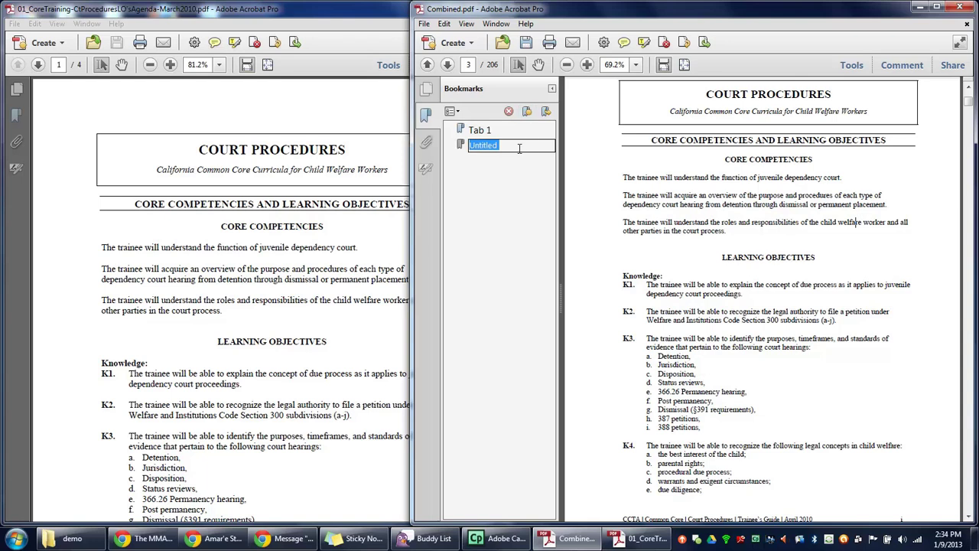
type("Core Competencies")
key("Return")
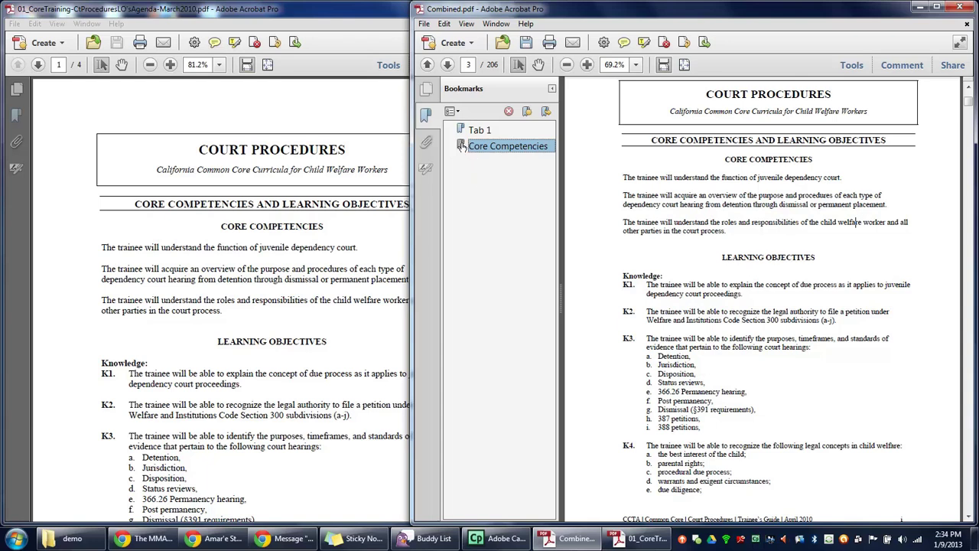
left_click_drag(461, 146, 461, 144)
left_click_drag(461, 144, 506, 135)
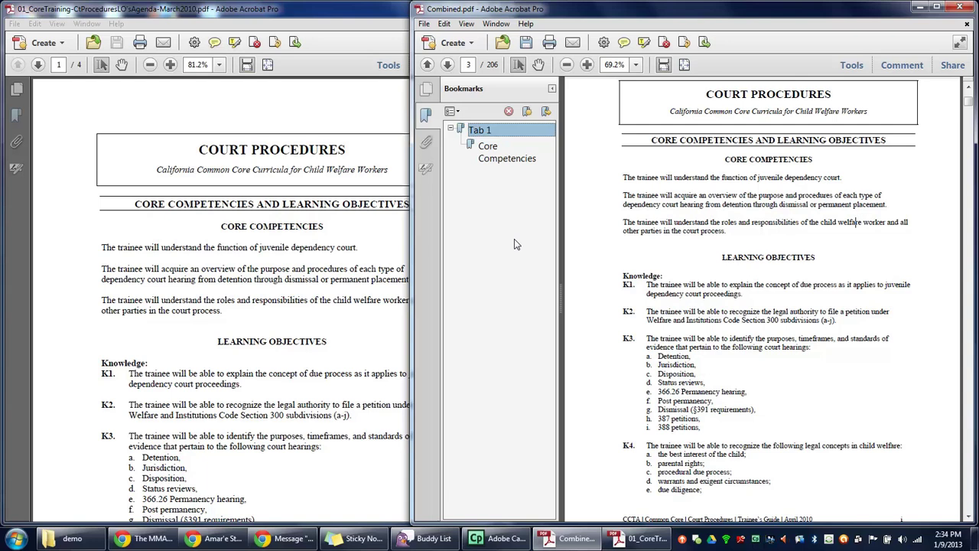
left_click(479, 132)
left_click(373, 147)
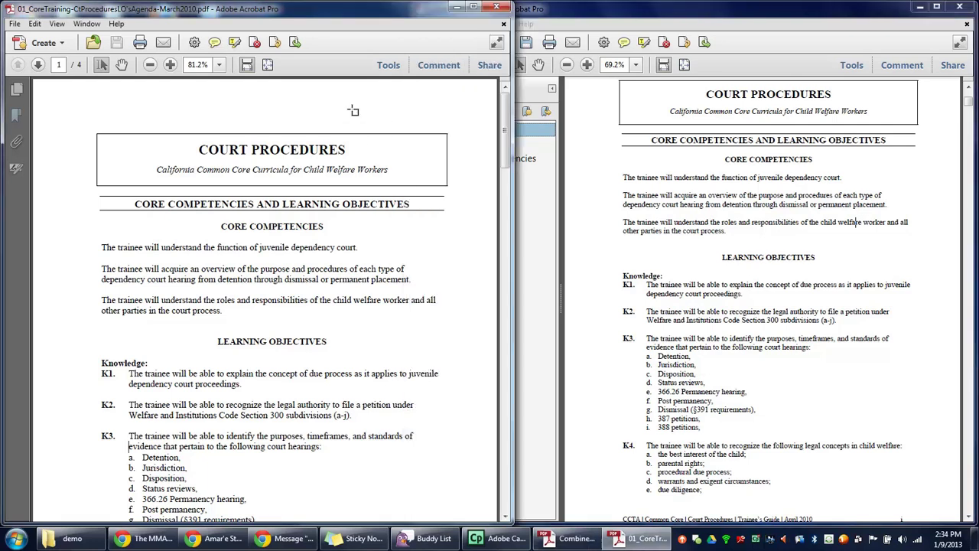
Step: Close the agenda, open the court procedures manual, and scroll Combined.pdf to the history page
left_click(497, 9)
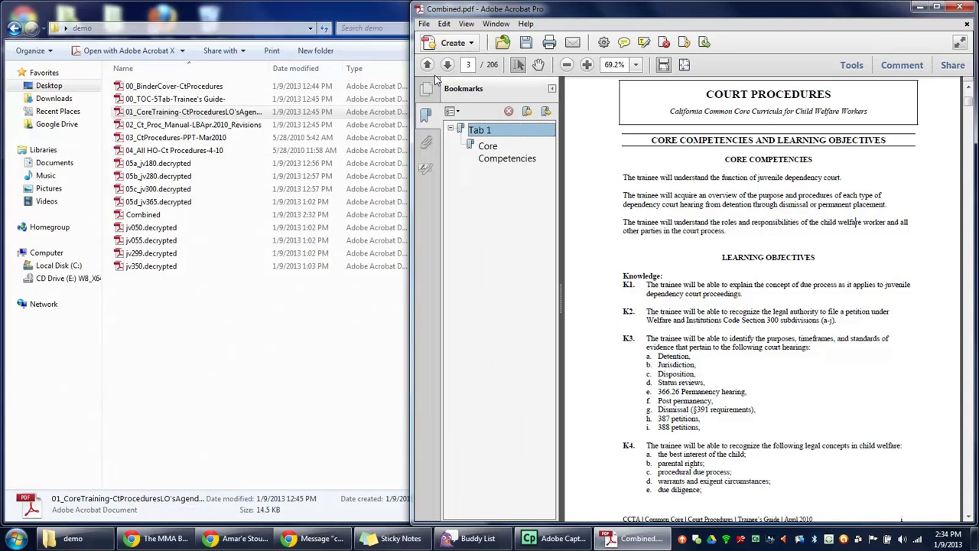
double_click(150, 126)
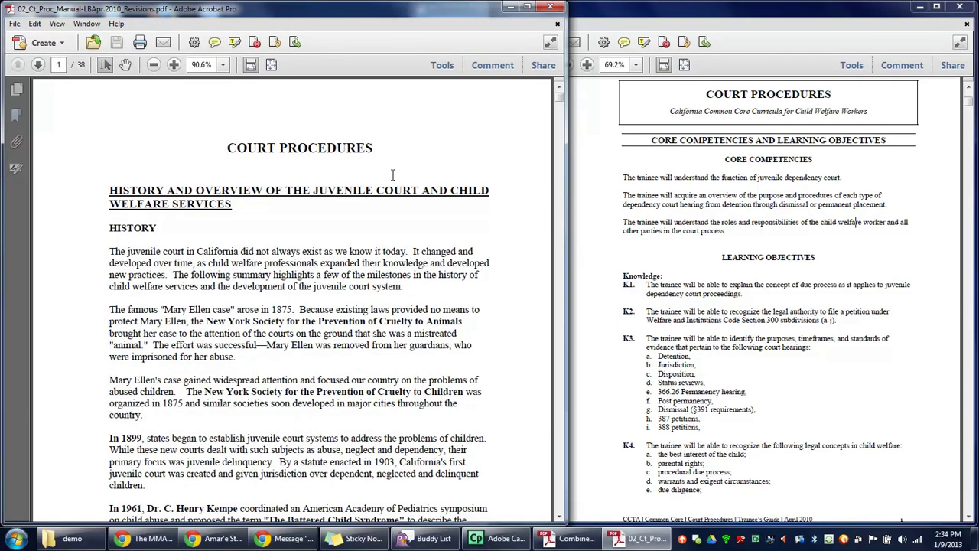
left_click(826, 280)
scroll(826, 280, "down", 3)
scroll(826, 280, "down", 12)
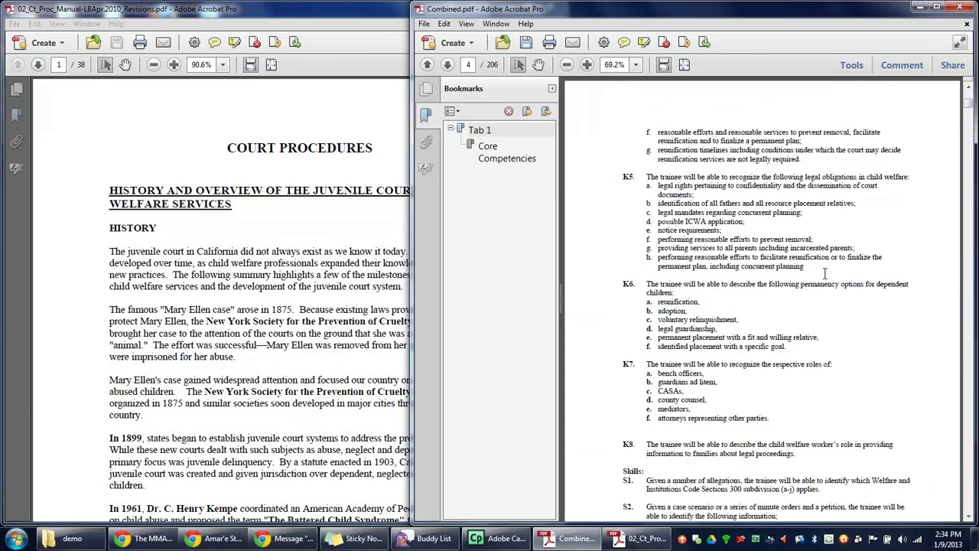
scroll(824, 273, "down", 10)
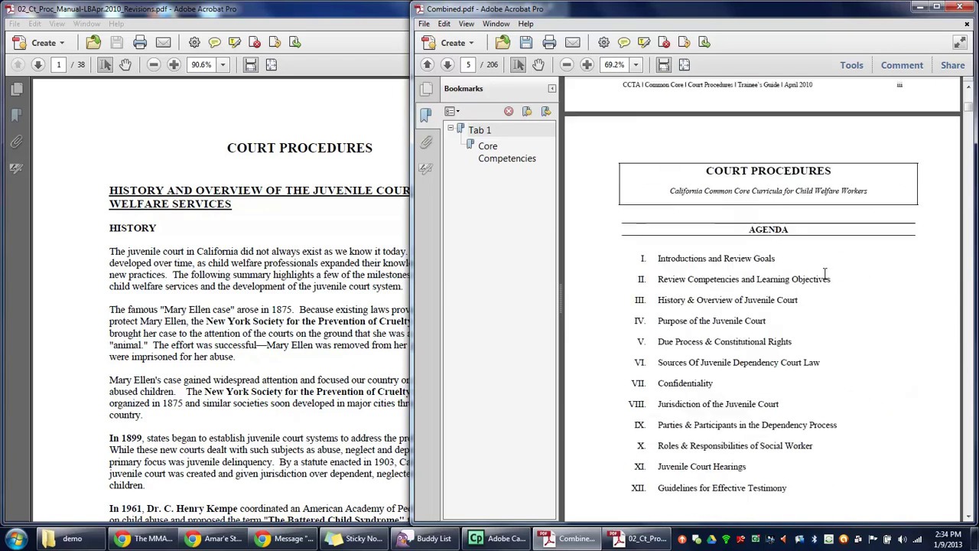
scroll(824, 274, "down", 2)
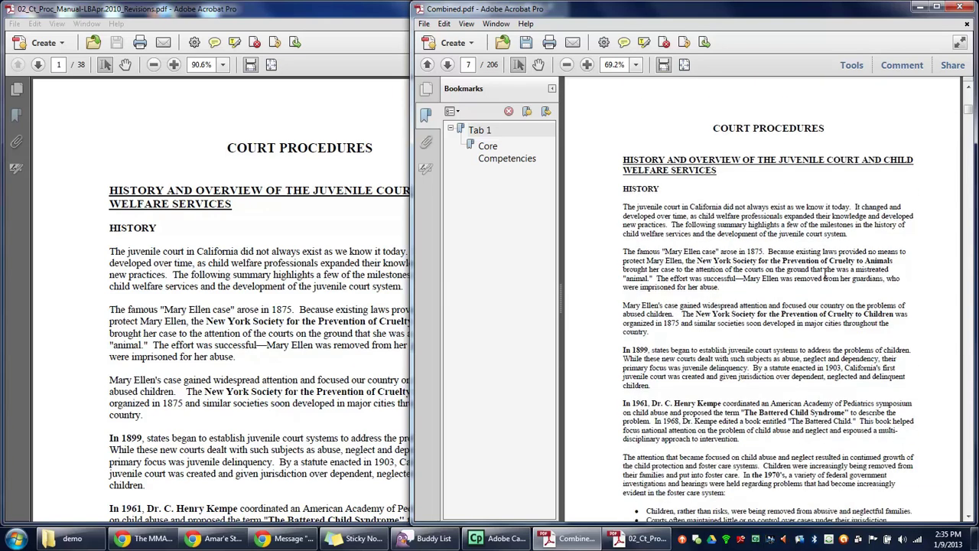
Step: Add a 'Tab 2' bookmark with a 'Manual' bookmark nested beneath it
left_click(527, 113)
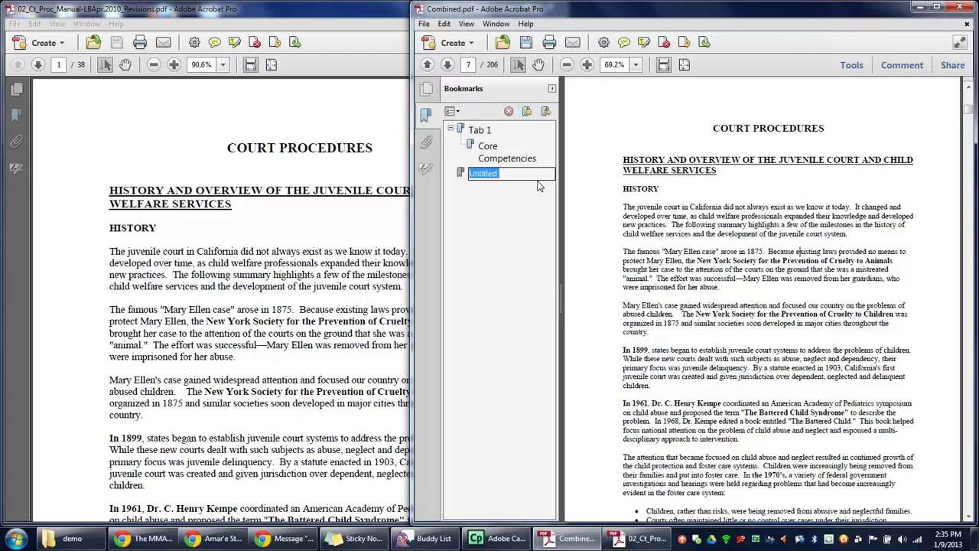
type("Tab 2")
key("Return")
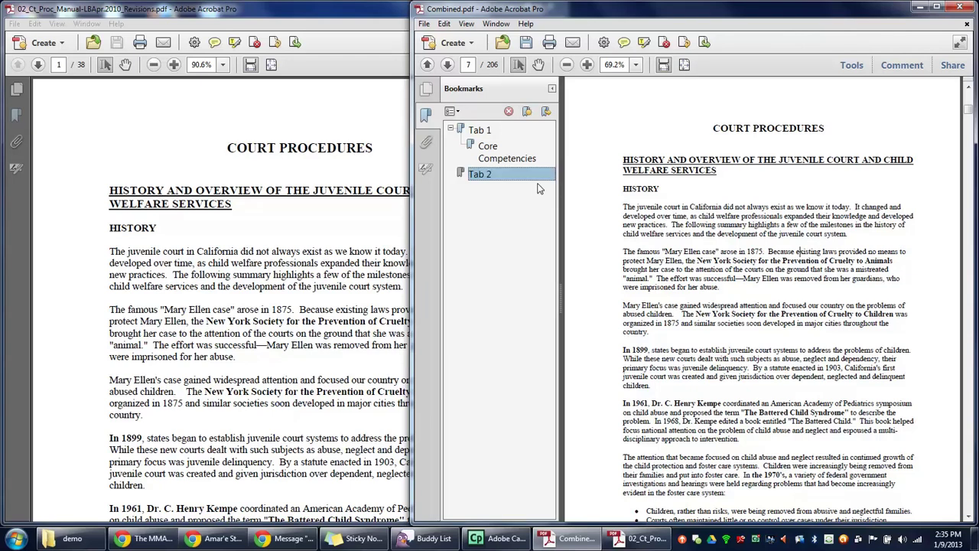
left_click(527, 113)
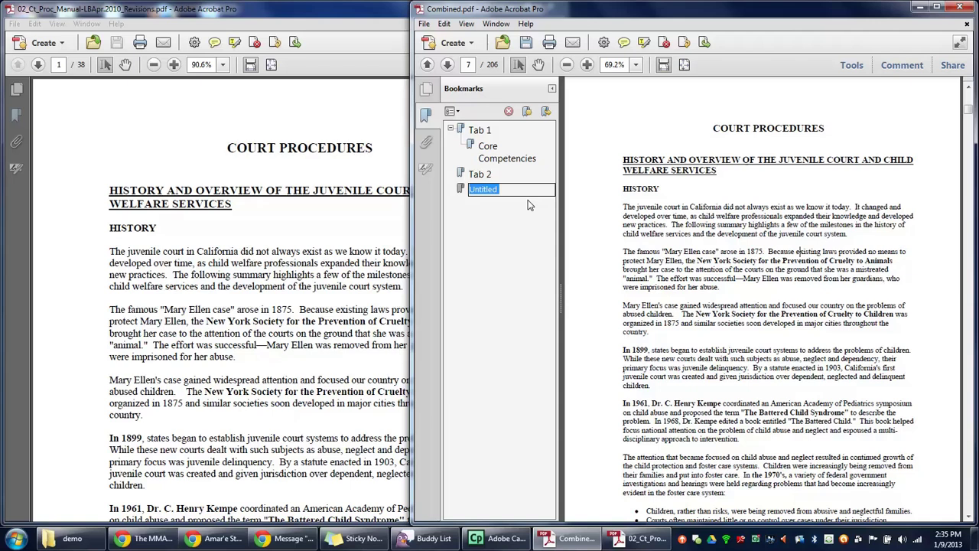
type("Manual")
key("Return")
left_click_drag(461, 191, 502, 178)
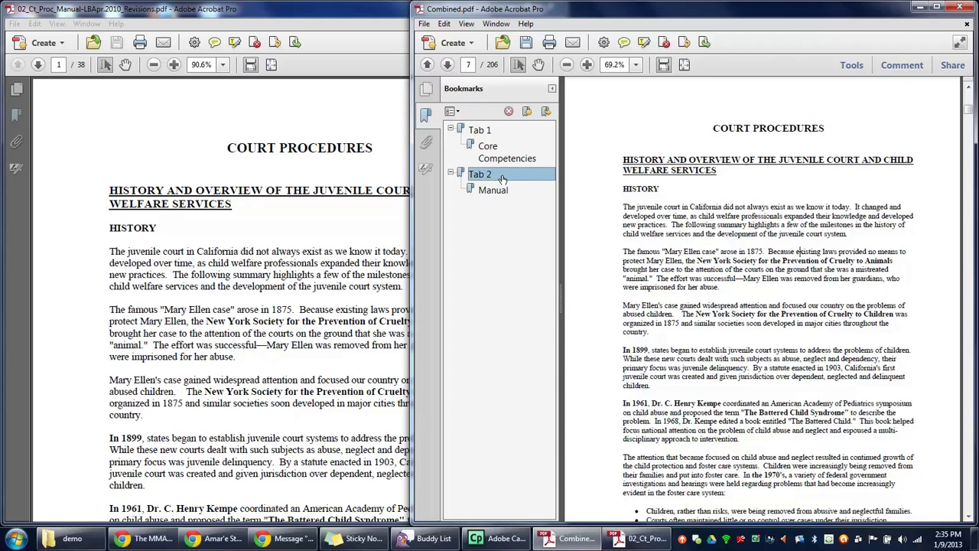
Step: Minimize the court manual, open 03_CtProcedures-PPT-Mar2010, and scroll Combined.pdf to the matching page
left_click(344, 226)
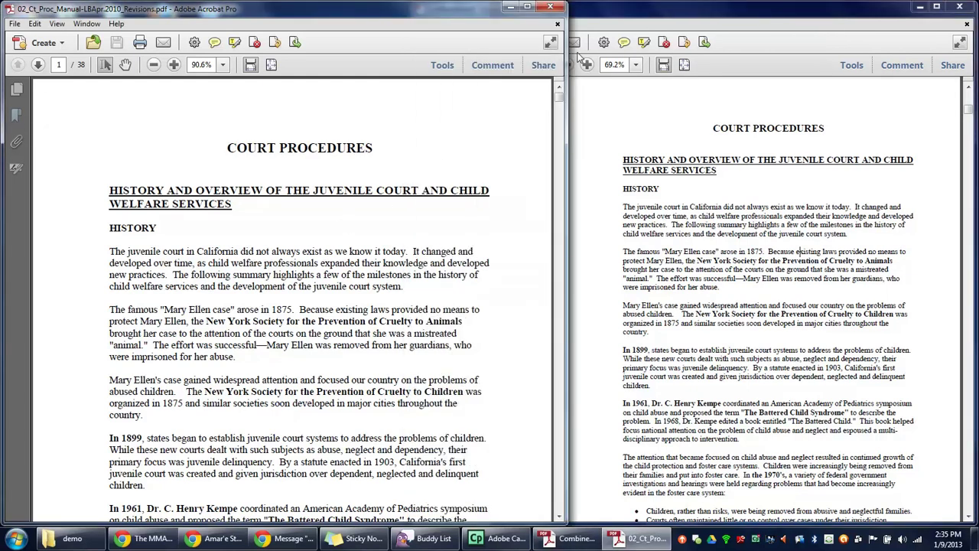
left_click(554, 12)
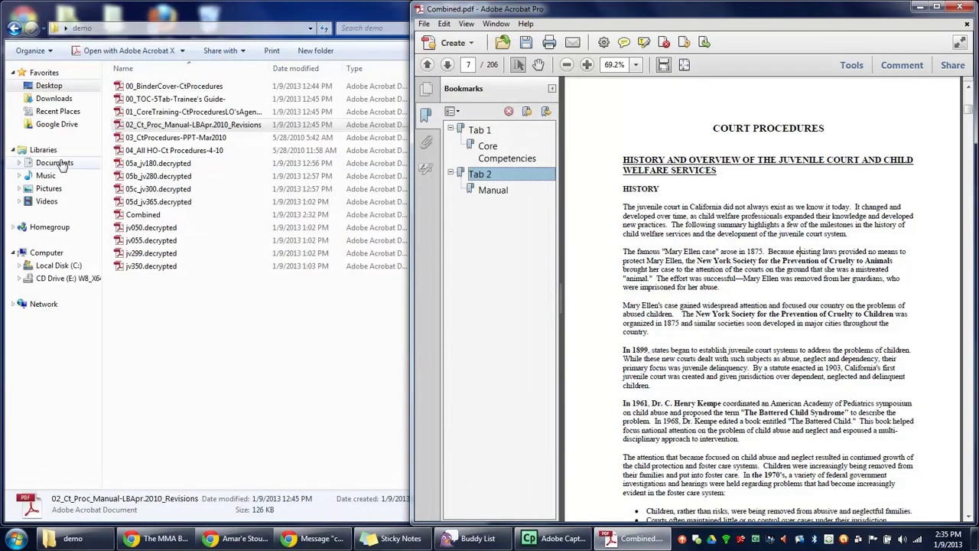
double_click(157, 138)
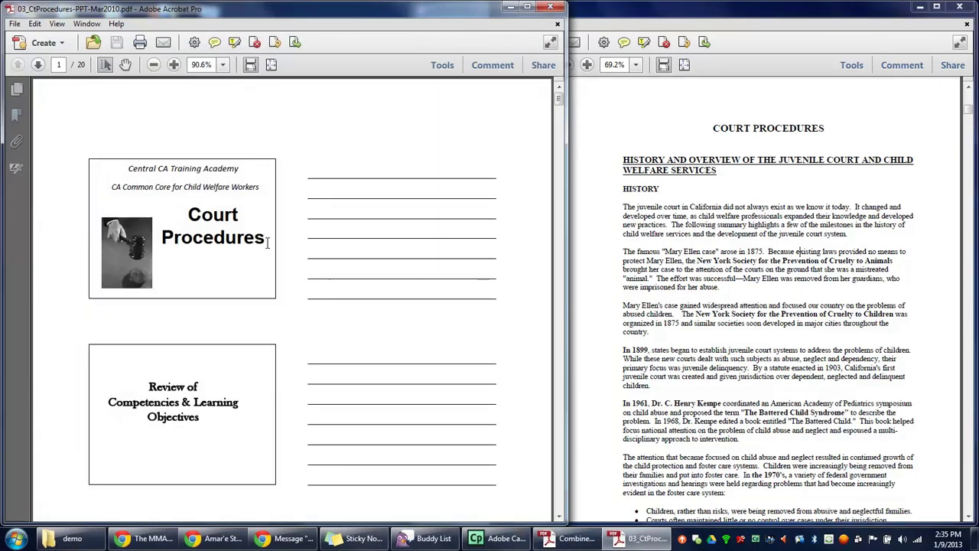
left_click(853, 285)
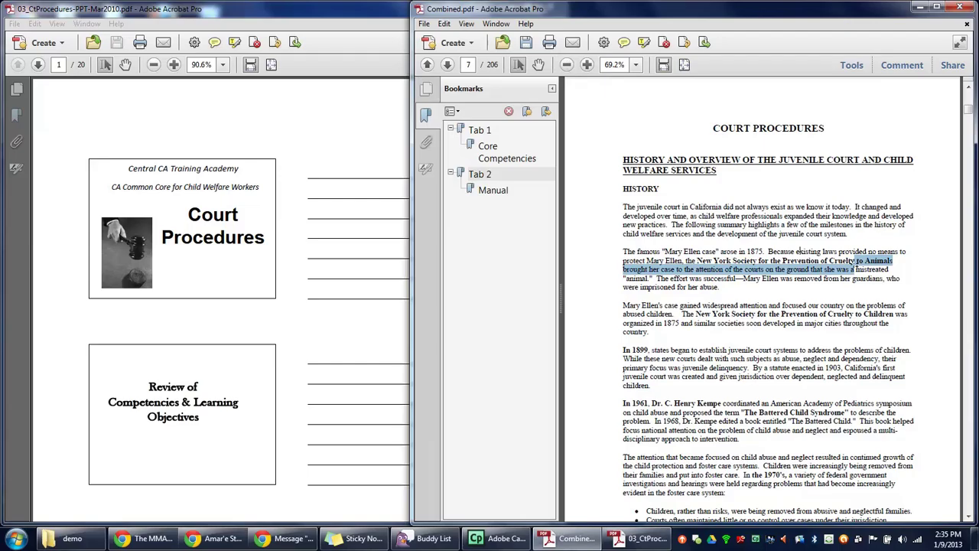
scroll(965, 201, "down", 15)
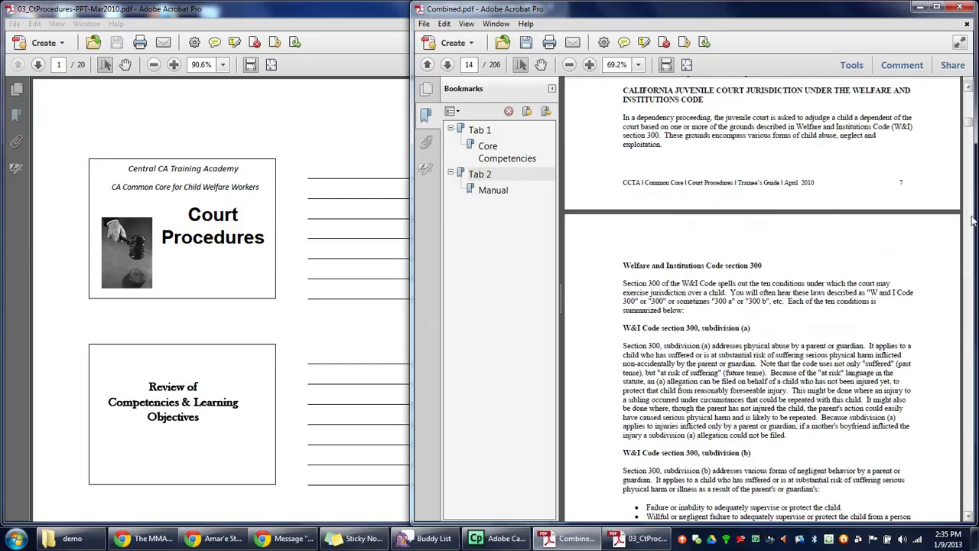
scroll(973, 221, "down", 20)
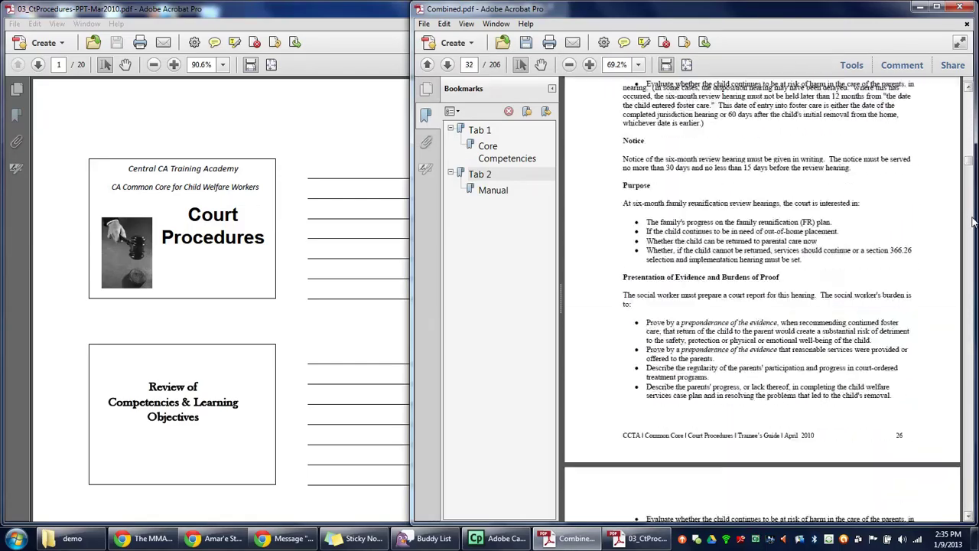
scroll(973, 222, "down", 20)
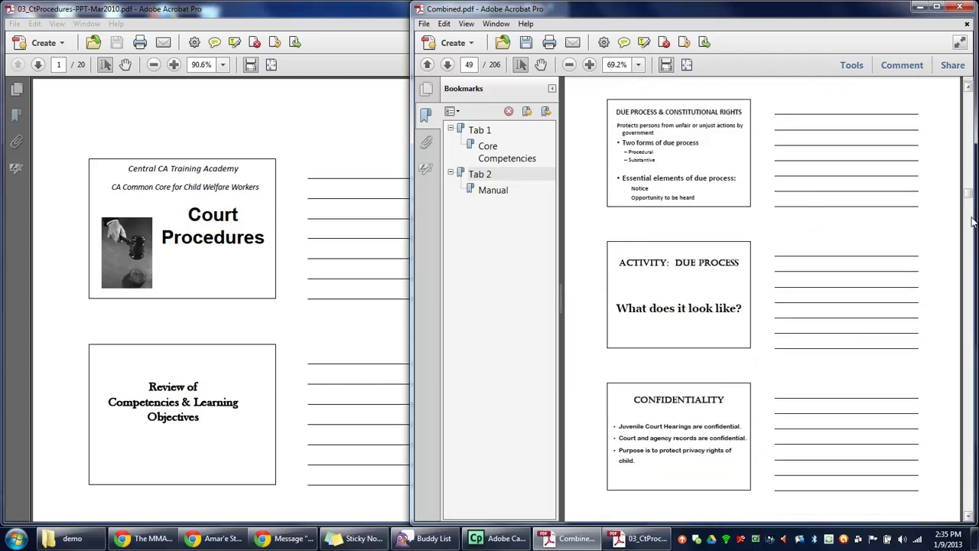
scroll(973, 177, "up", 8)
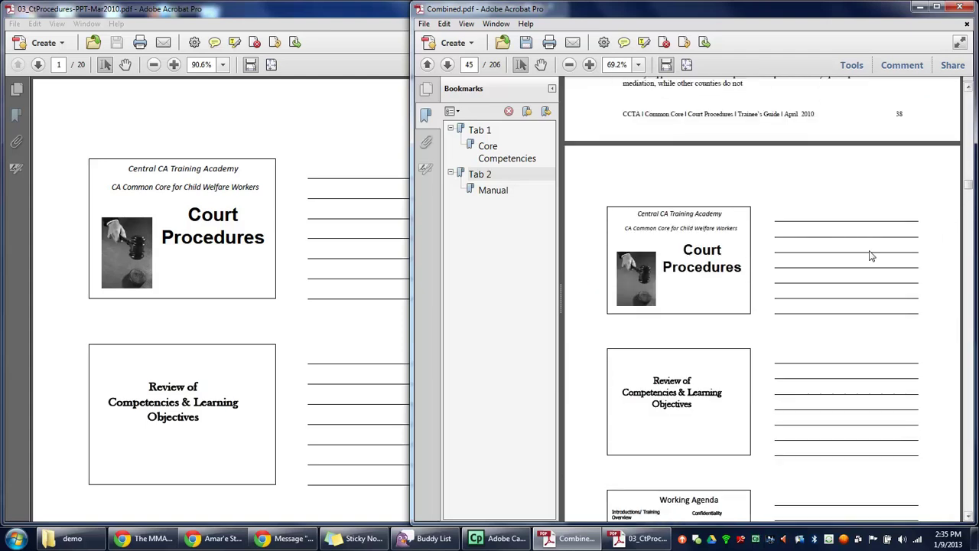
scroll(898, 234, "down", 3)
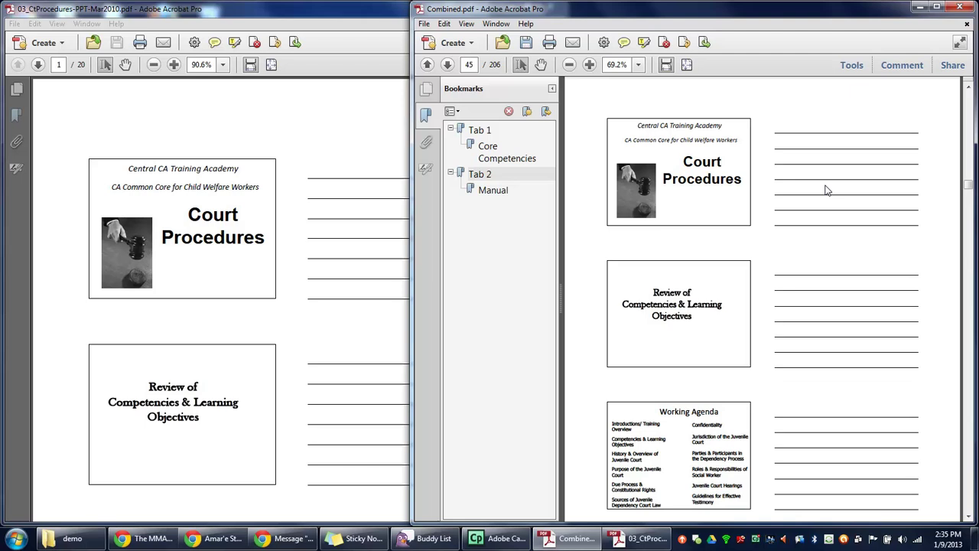
Step: Add a 'Tab 3' bookmark with a 'PowerPoint' bookmark nested beneath it
left_click(526, 113)
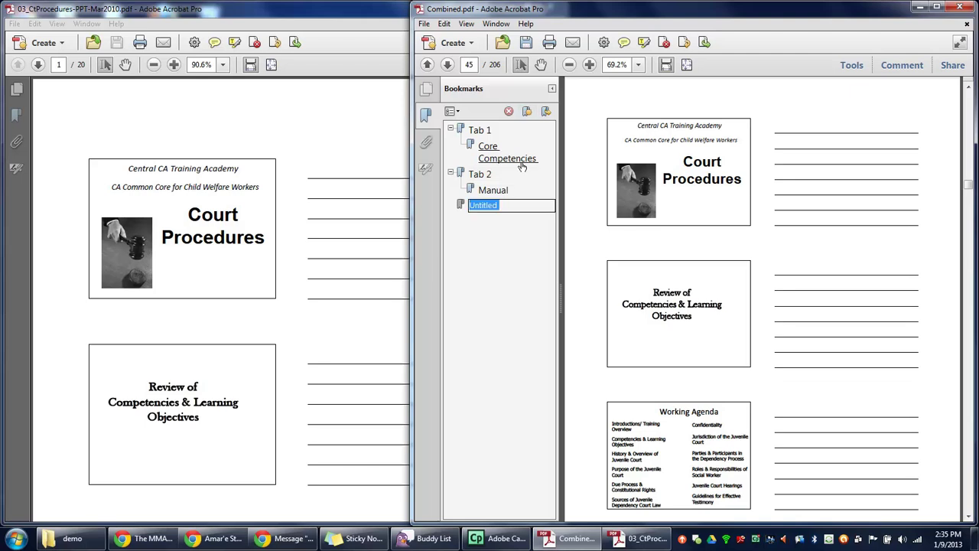
type("Tab 3")
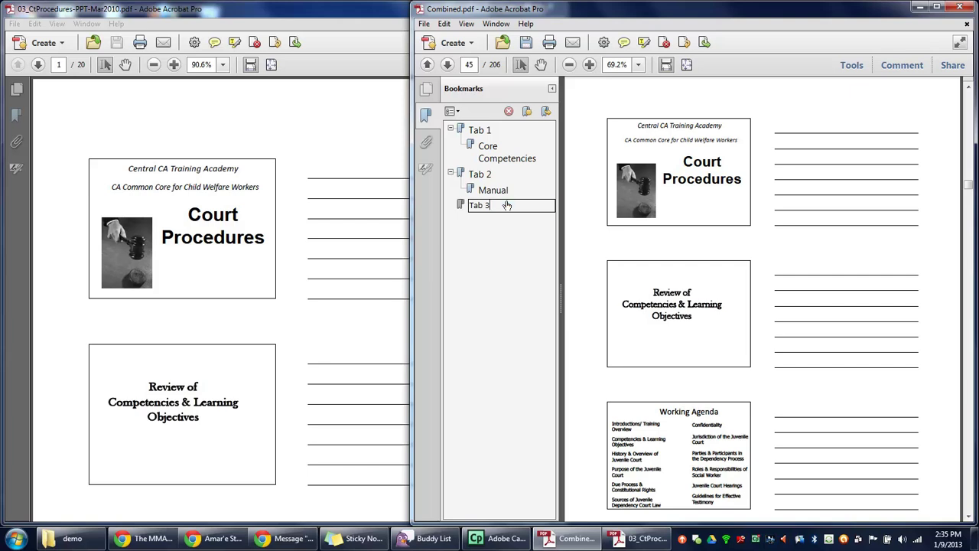
key("Return")
left_click(526, 112)
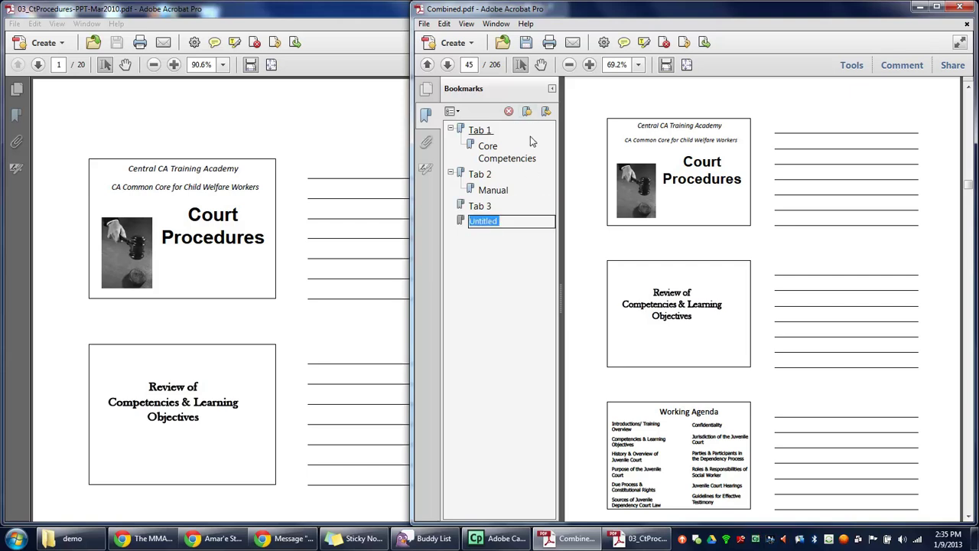
type("PowerPoint")
key("Return")
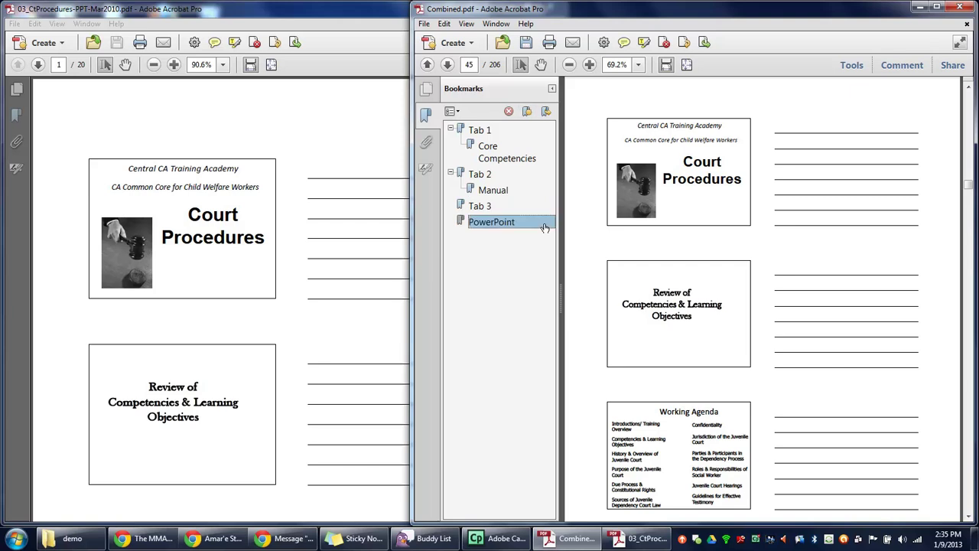
left_click_drag(545, 228, 487, 213)
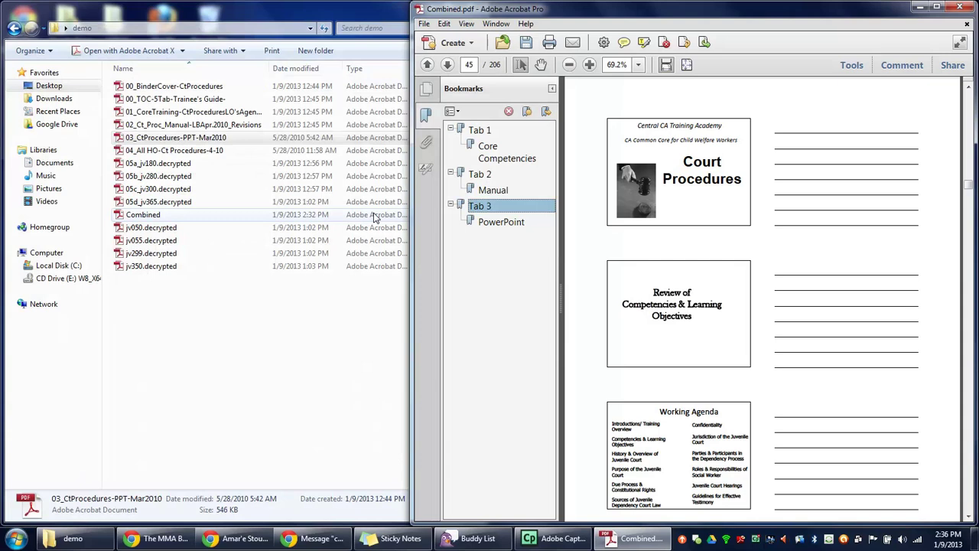
Step: Open 04_All HO-Ct Procedures-4-10 and scroll Combined.pdf to page 65, Key Concepts for Court Hearings
left_click(203, 150)
double_click(203, 150)
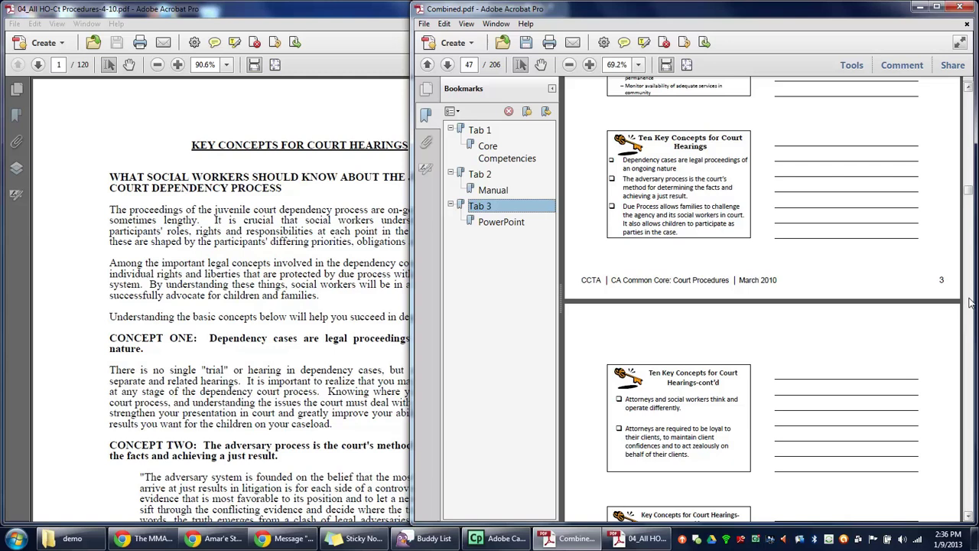
scroll(970, 302, "down", 10)
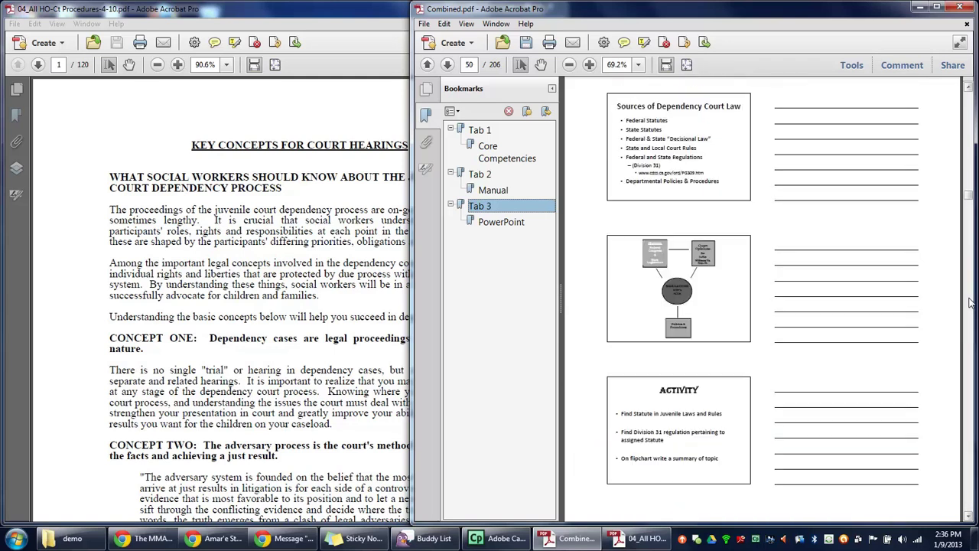
scroll(969, 302, "down", 3)
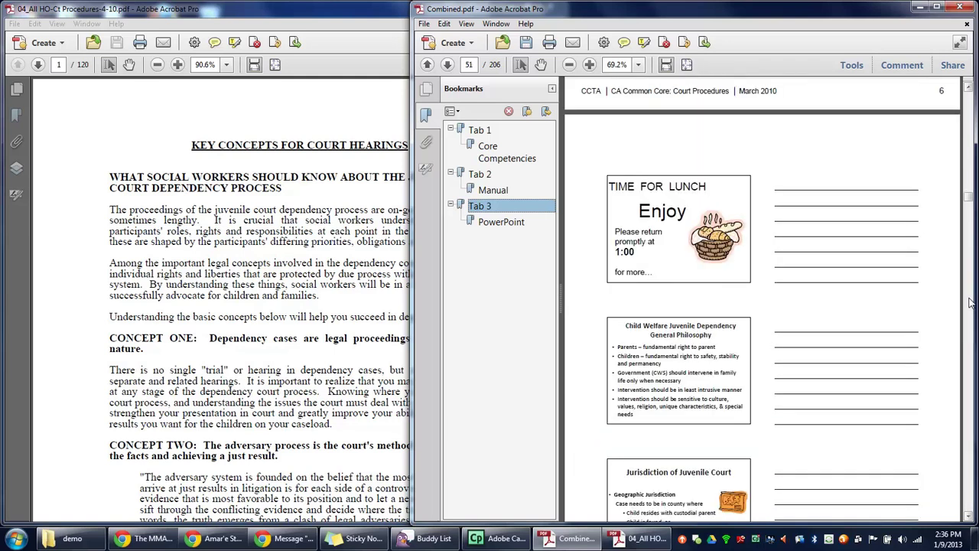
scroll(970, 302, "down", 3)
scroll(970, 302, "down", 18)
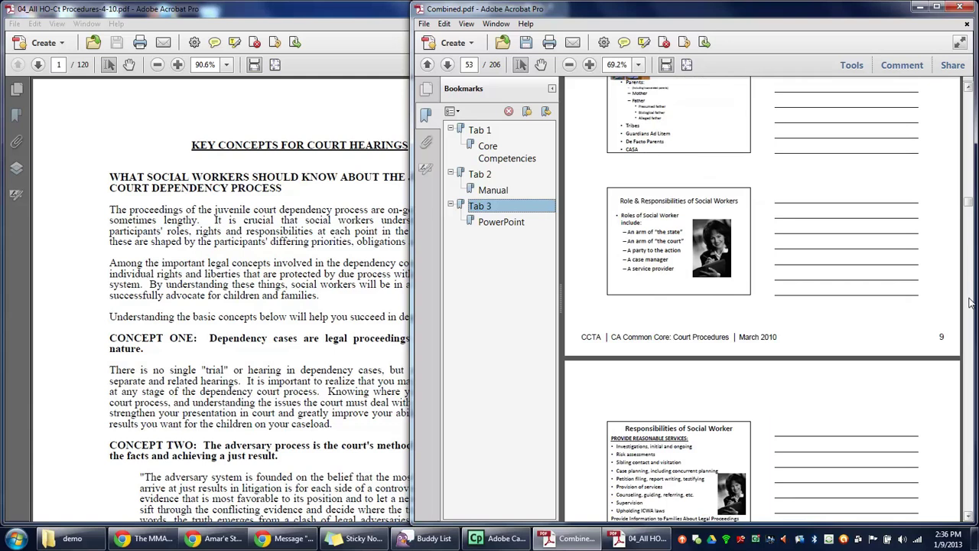
scroll(970, 302, "down", 20)
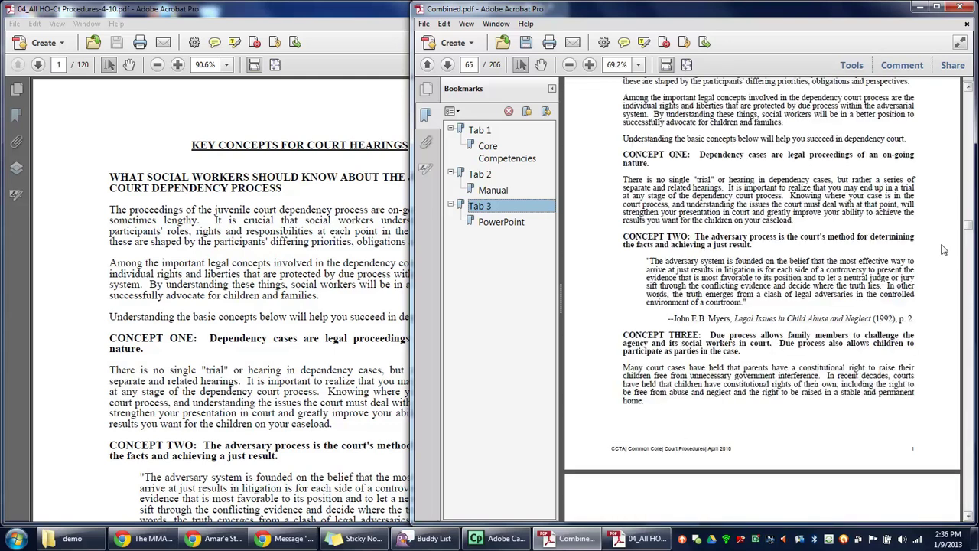
scroll(945, 250, "up", 3)
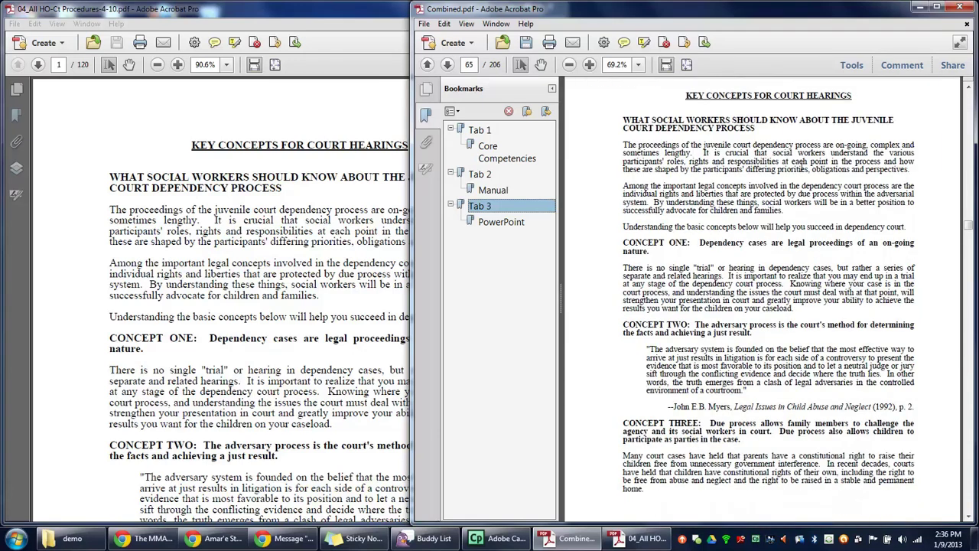
Step: Add a top-level 'Tab 4' bookmark for page 65
left_click(795, 162)
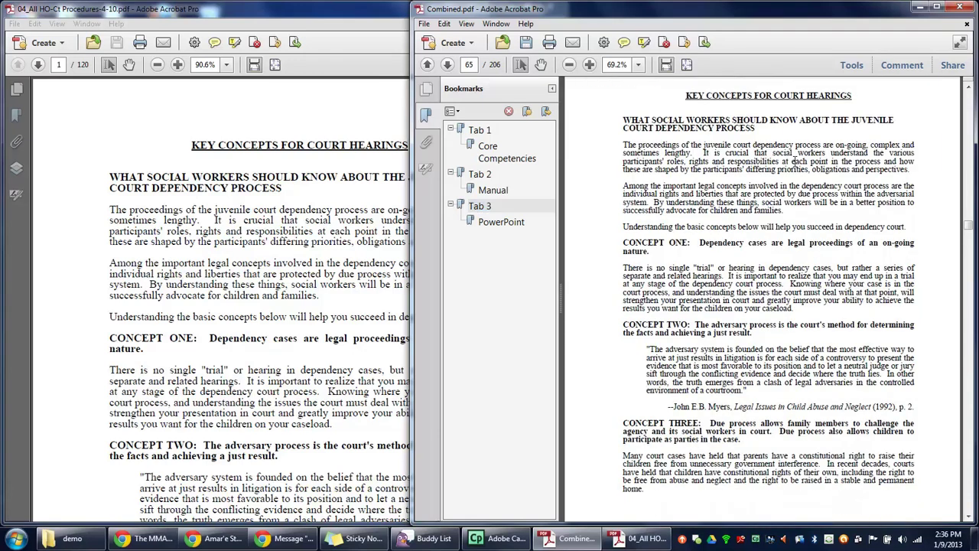
left_click(530, 113)
type("Tab ")
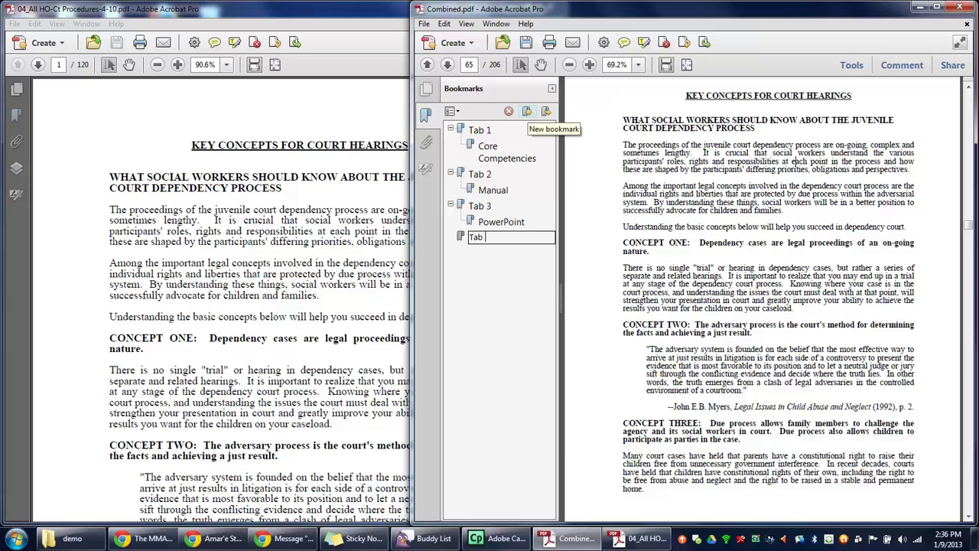
type("4")
key("Return")
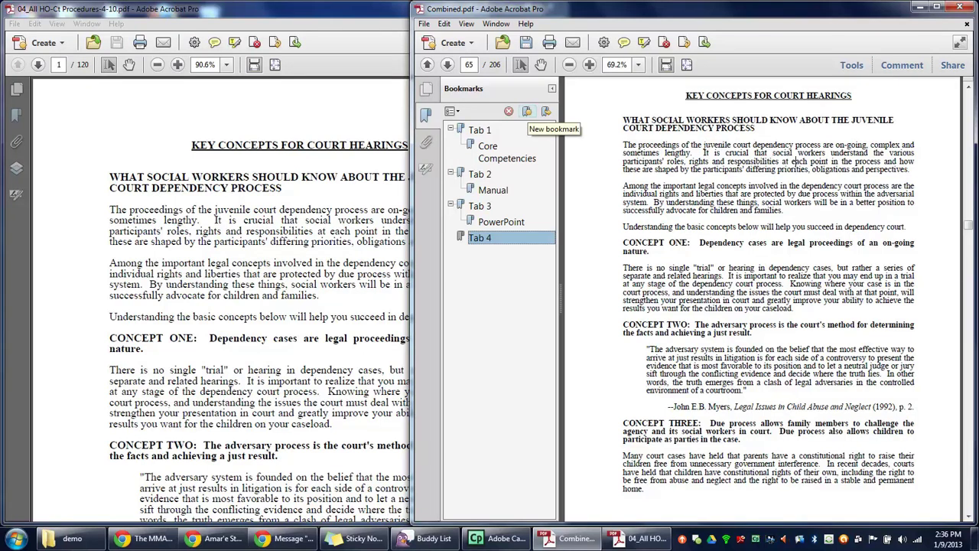
Step: Add a 'Key Concepts' bookmark nested under Tab 4
left_click(527, 112)
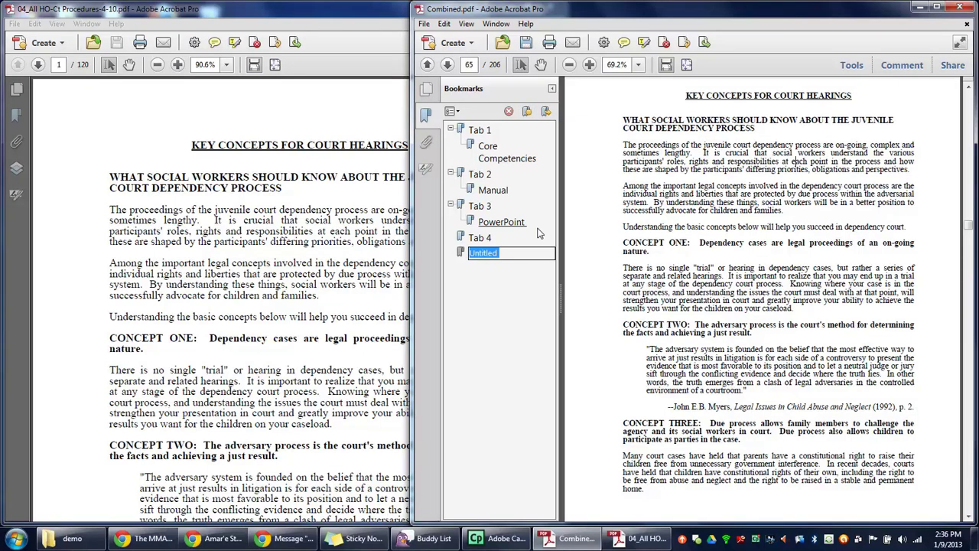
type("Key Concepts")
key("Return")
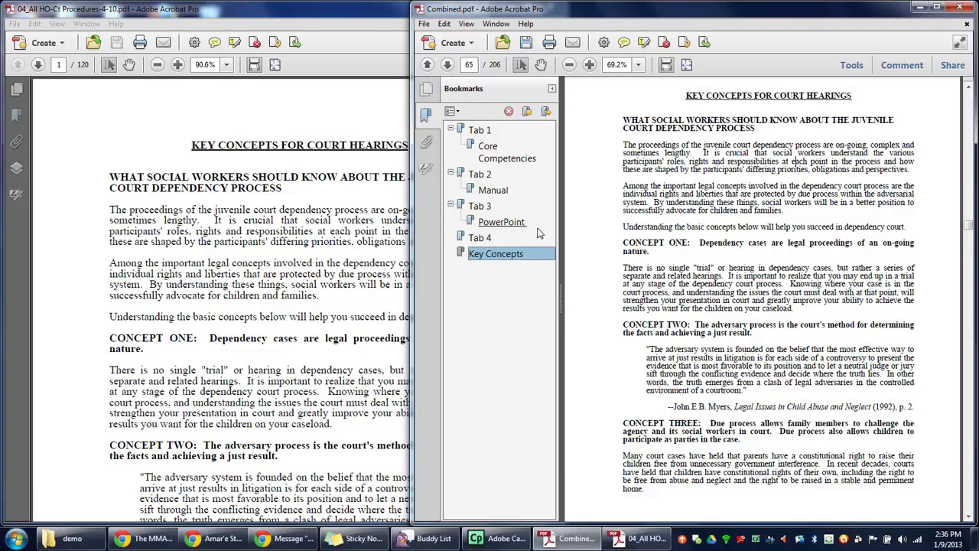
mouse_move(485, 254)
left_mouse_down()
mouse_move(463, 255)
mouse_move(494, 244)
left_mouse_up()
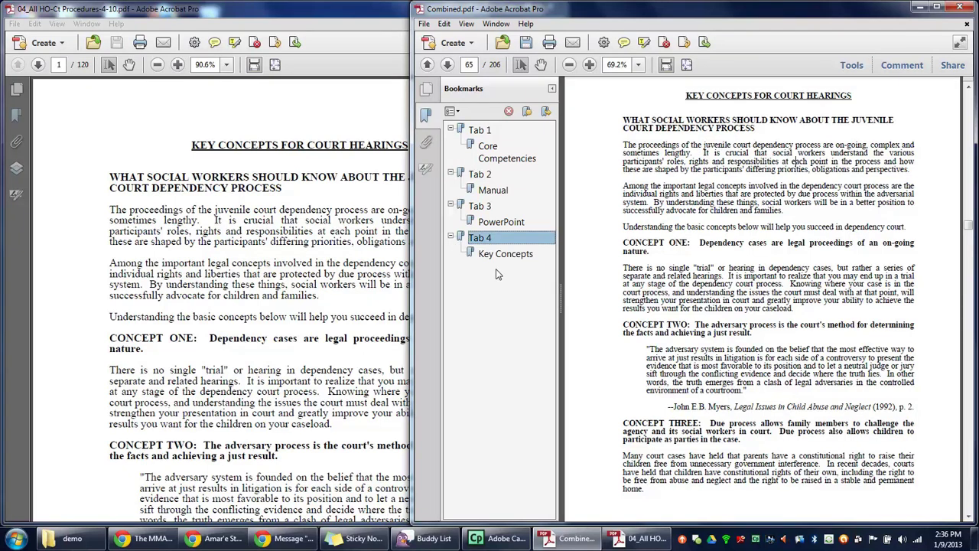
left_click(337, 234)
Step: Close the handouts PDF, select 05a_jv180.decrypted, and scroll Combined.pdf to page 185's JV-180 form
left_click(550, 6)
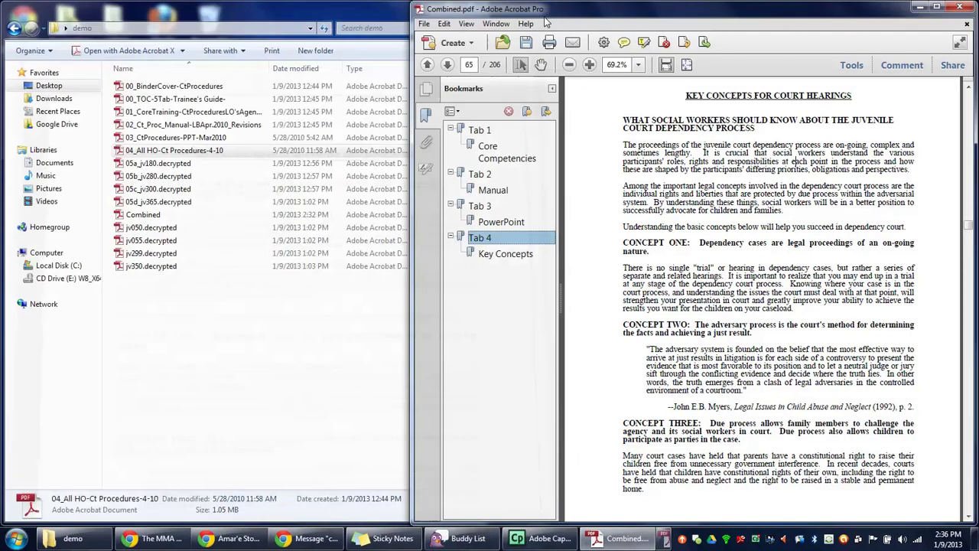
left_click(164, 168)
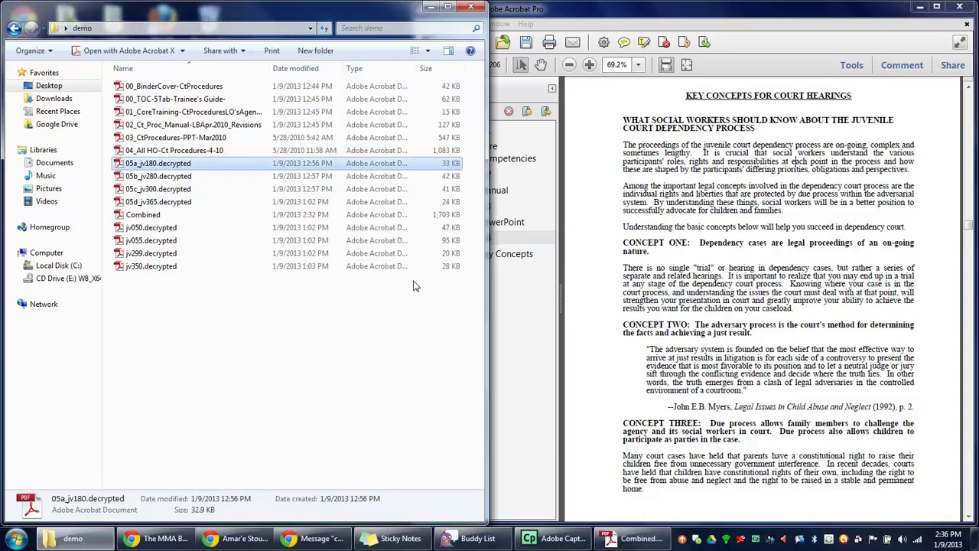
left_click(753, 244)
scroll(754, 243, "down", 1)
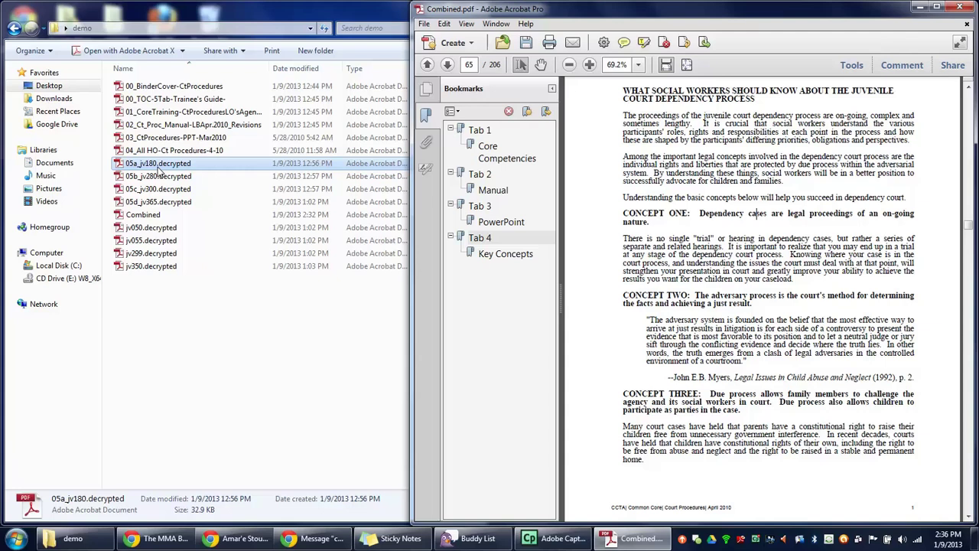
scroll(742, 227, "down", 20)
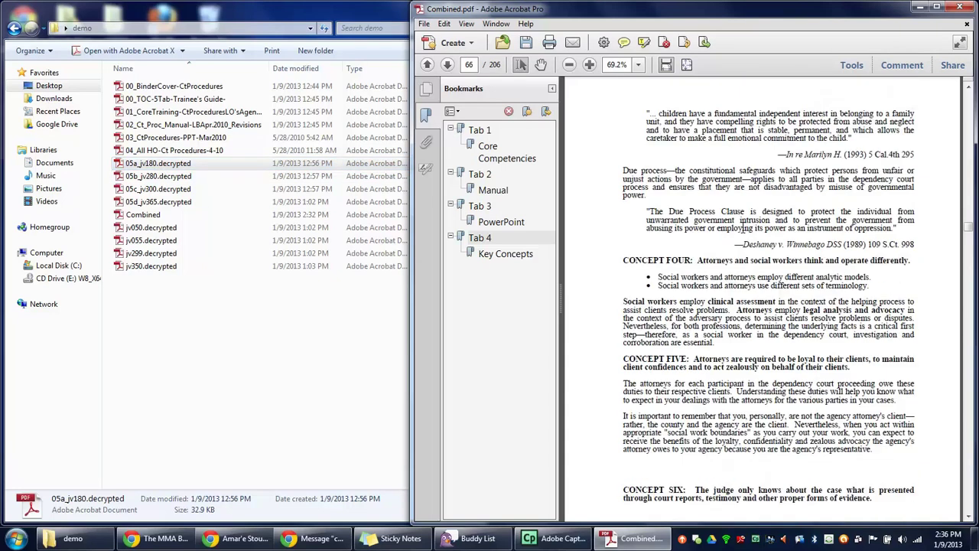
scroll(742, 227, "down", 5)
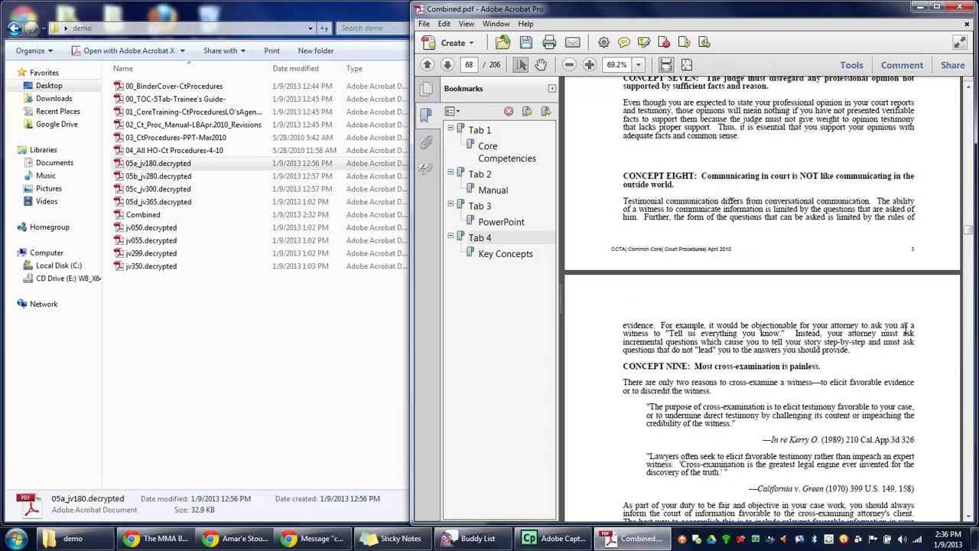
left_click(967, 385)
left_click_drag(967, 384, 969, 472)
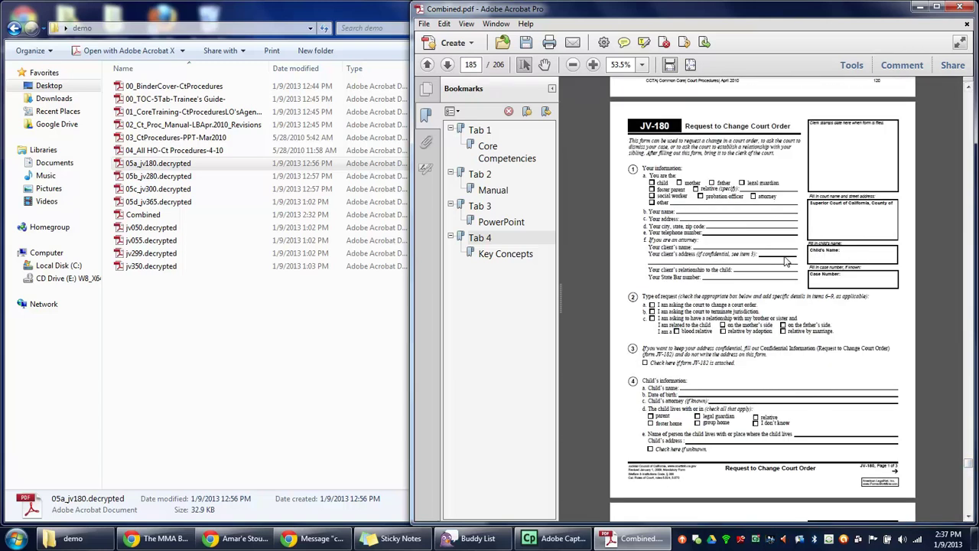
scroll(758, 177, "up", 3)
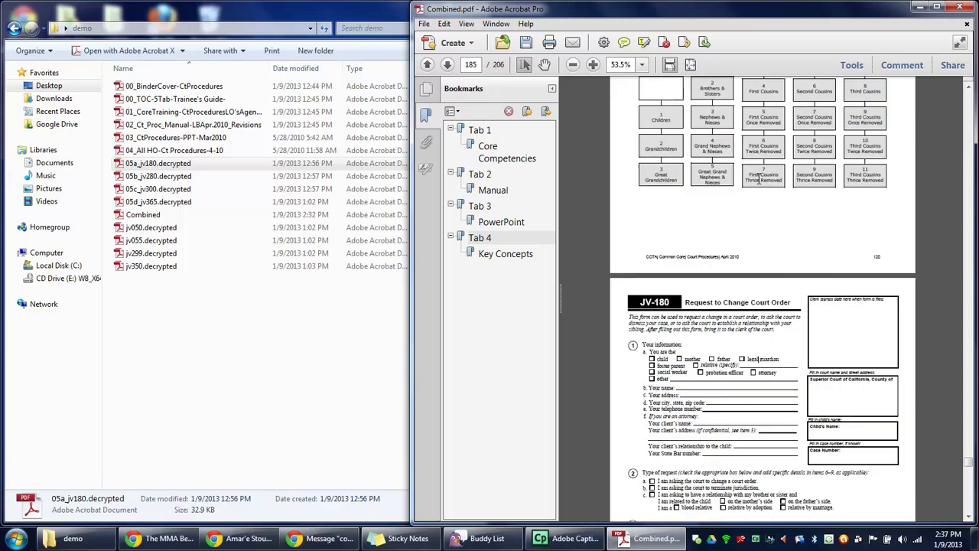
scroll(759, 177, "down", 4)
scroll(759, 178, "up", 1)
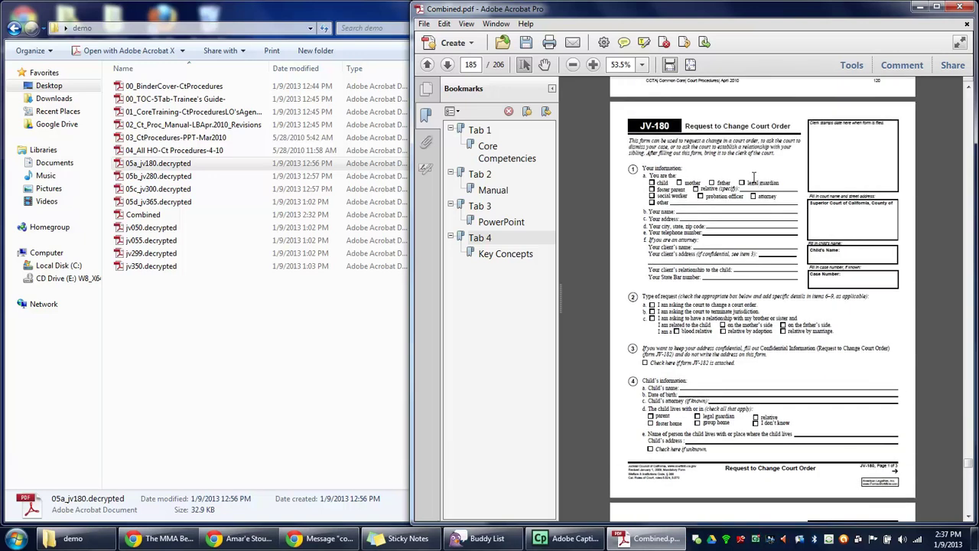
Step: Add a 'Tab 5' bookmark for page 185 with 'JV - 180' nested beneath it
left_click(527, 112)
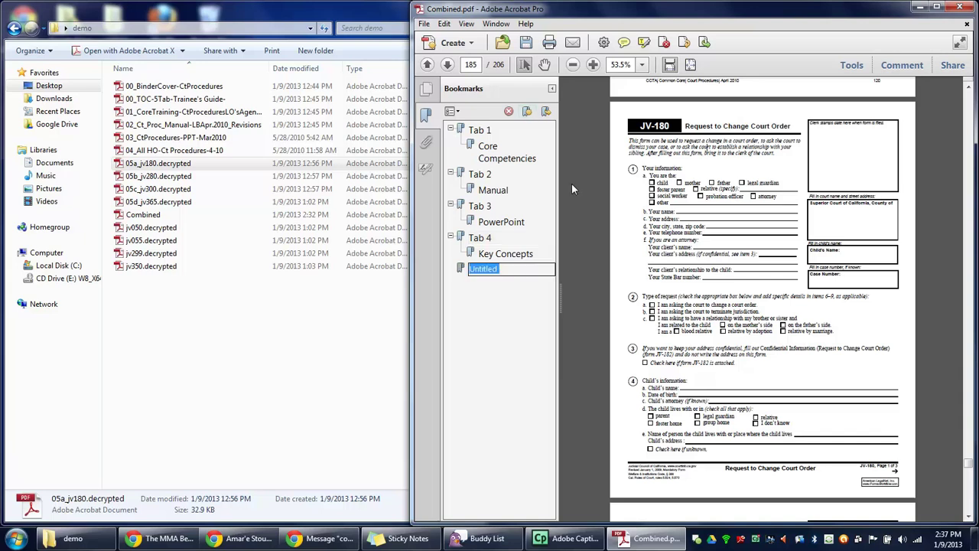
type("Tab 5")
key("Return")
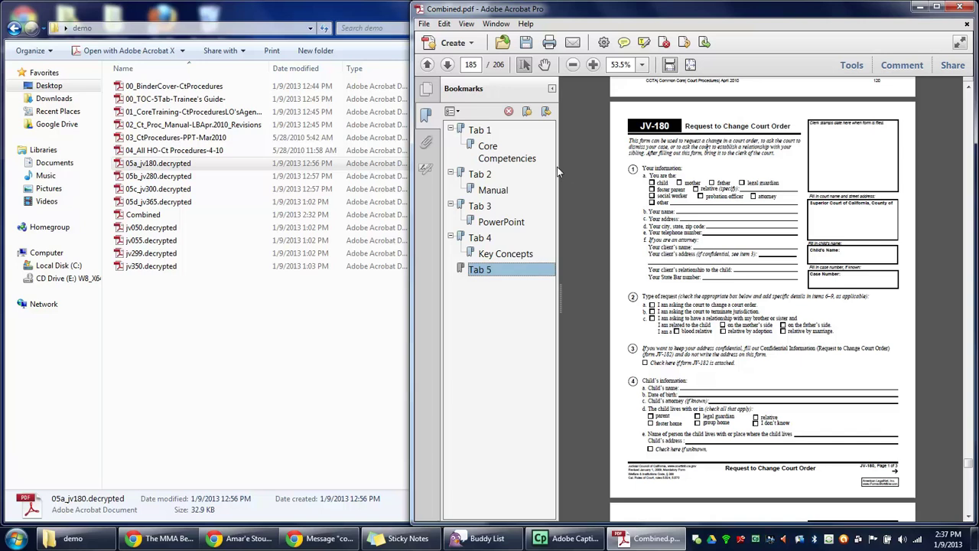
left_click(527, 112)
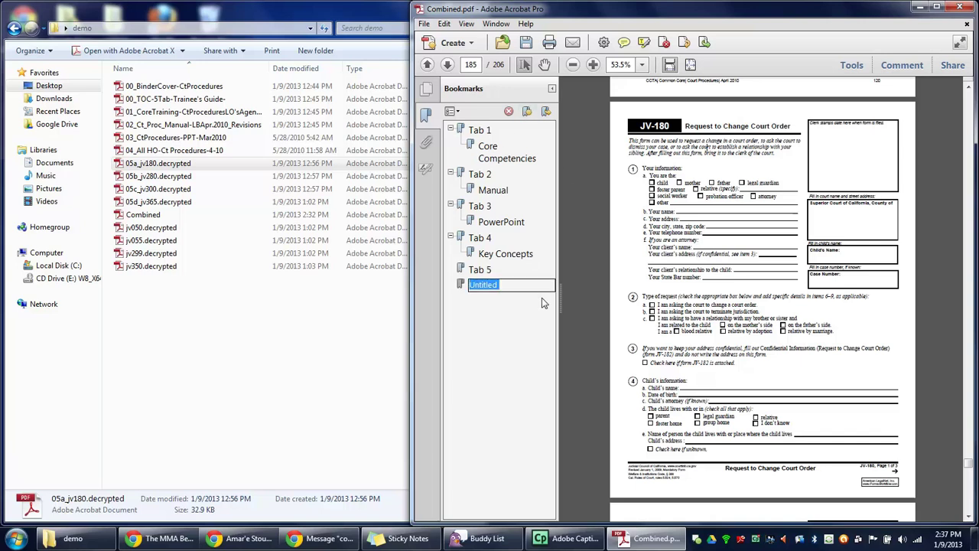
type("JV - 180")
key("Return")
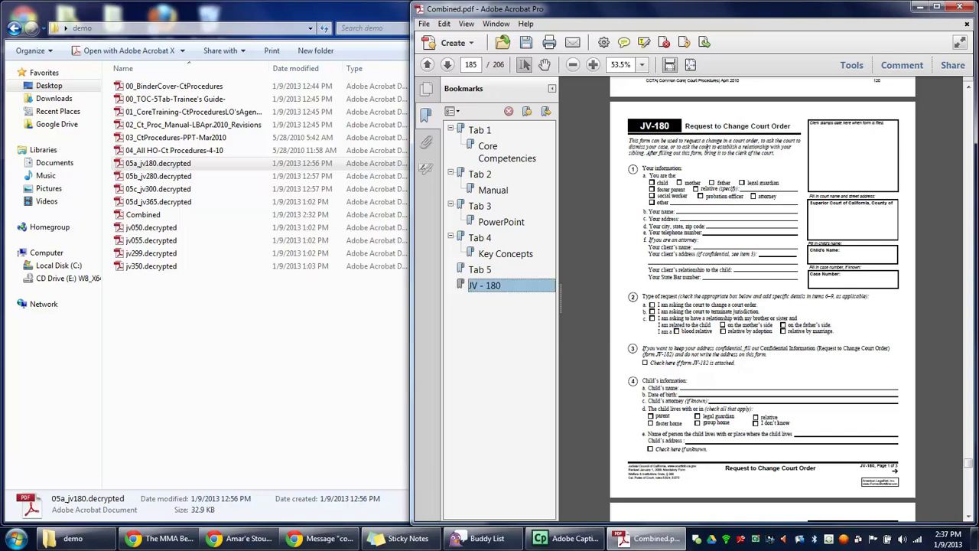
left_click_drag(464, 285, 490, 273)
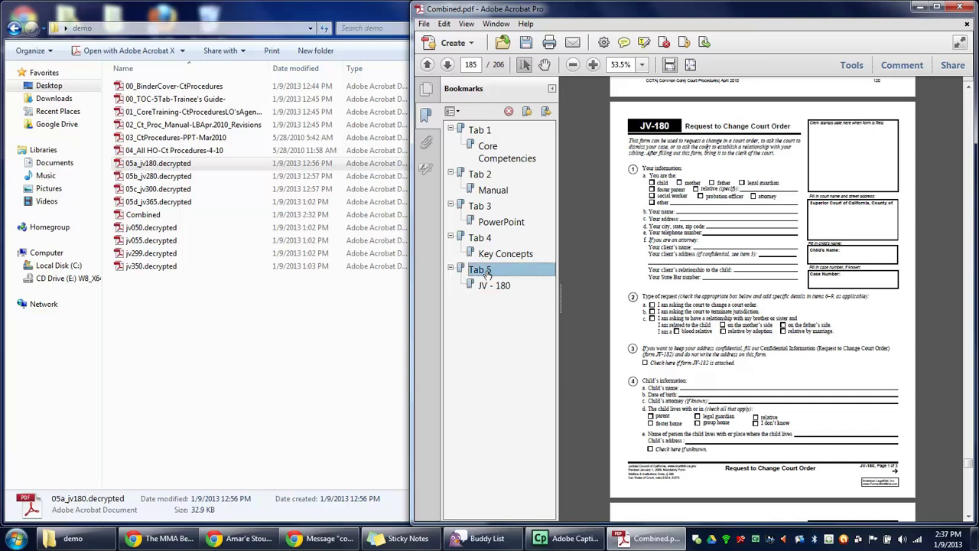
Step: Scroll to page 188 and add a 'JV -280' bookmark under Tab 5, below JV - 180
left_click(748, 243)
scroll(748, 243, "down", 10)
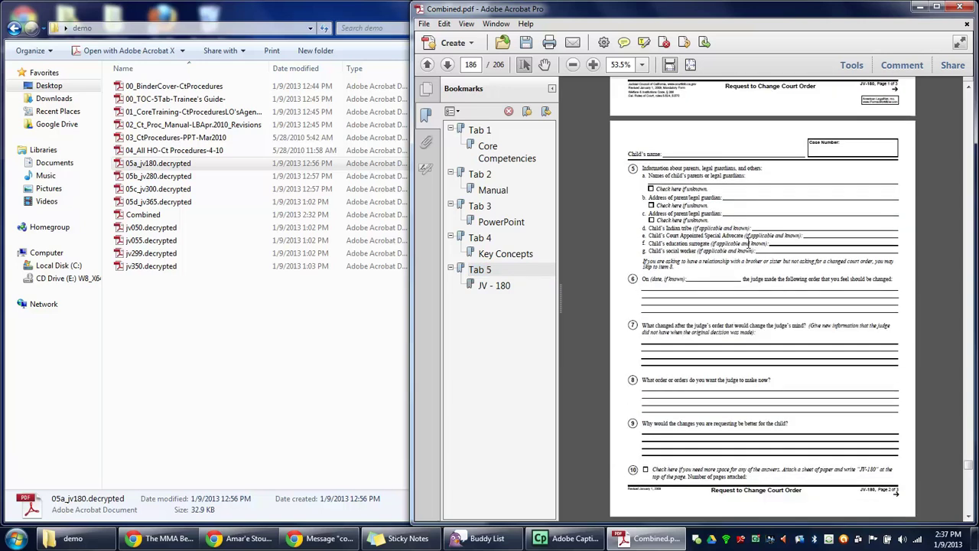
scroll(748, 242, "down", 10)
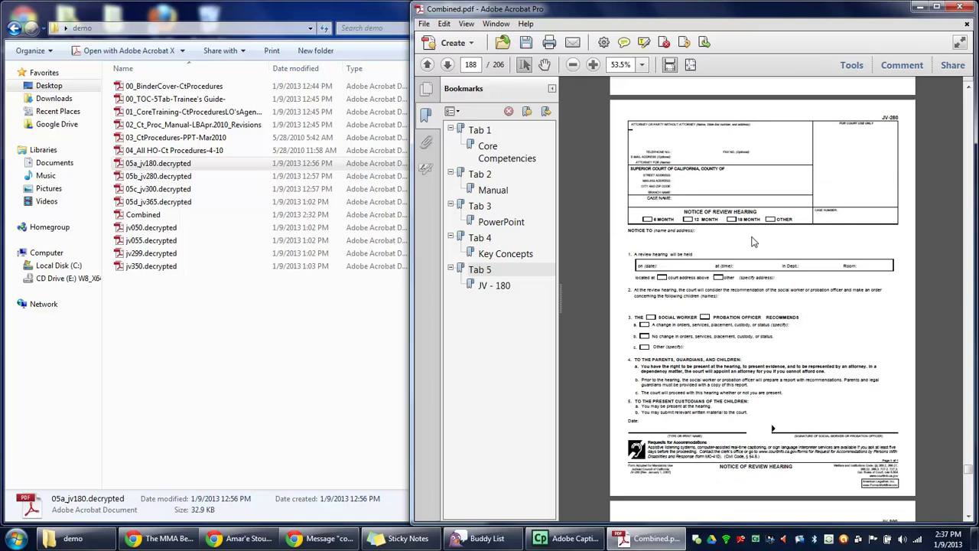
scroll(754, 229, "down", 1)
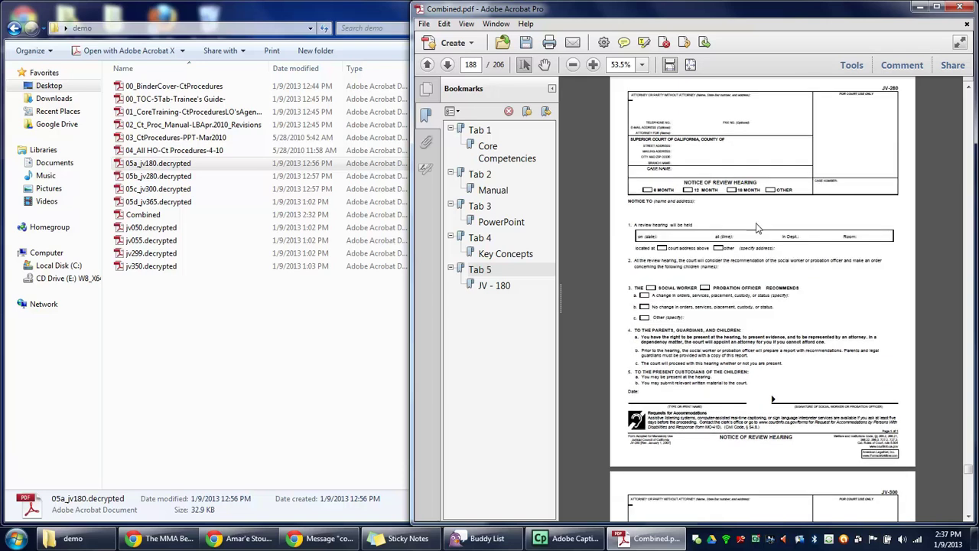
left_click(486, 269)
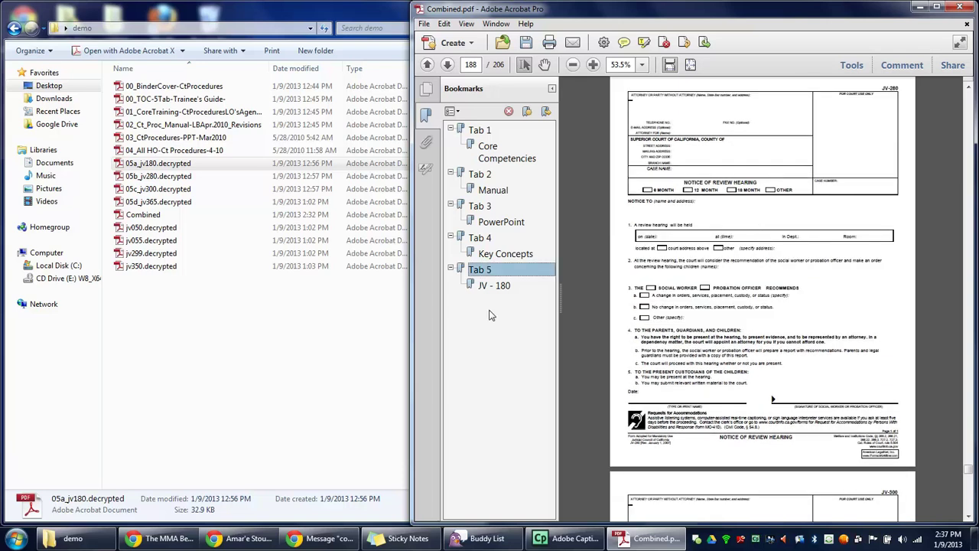
left_click(527, 113)
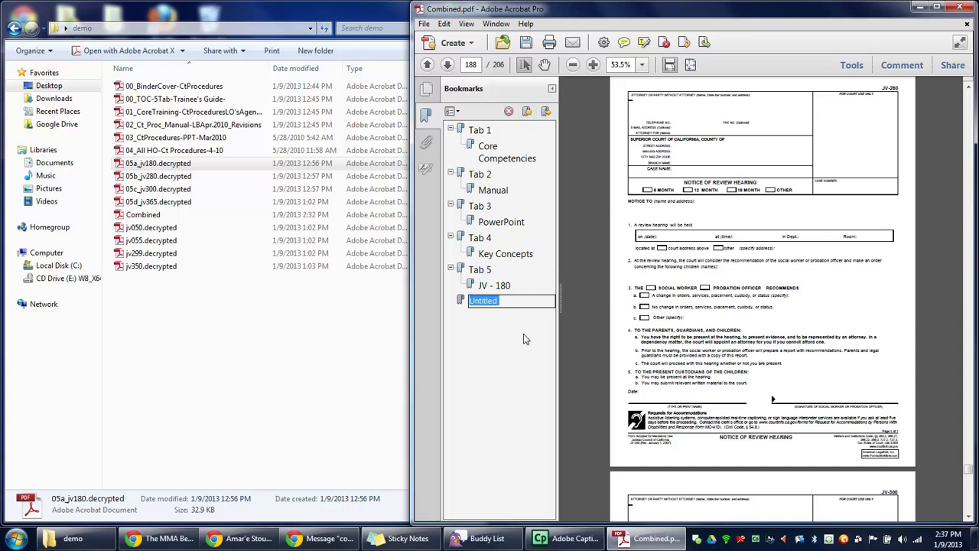
key("BackSpace")
type("JV -280")
key("Return")
left_click_drag(461, 303, 491, 304)
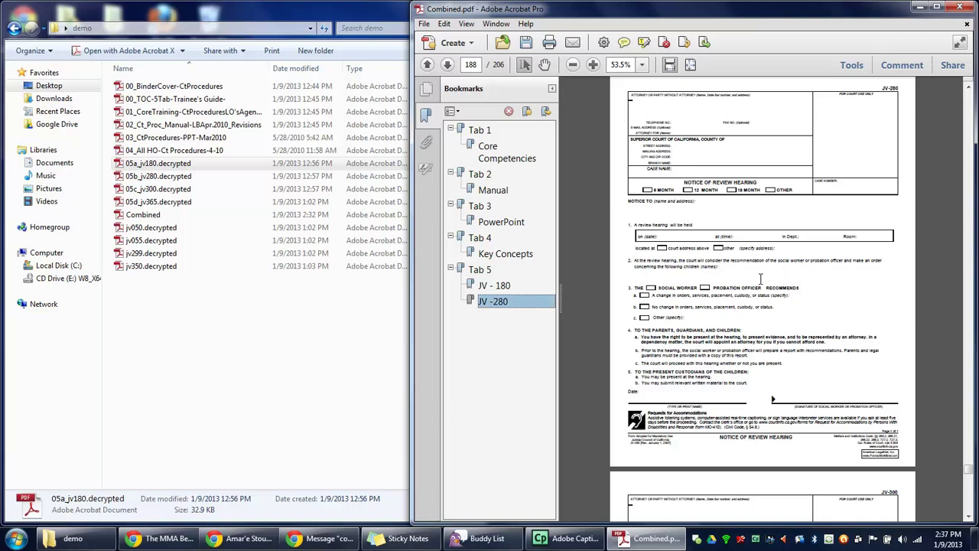
Step: Select 05c_jv300.decrypted, scroll Combined.pdf to page 189, and add a 'JV-300' bookmark
left_click(157, 189)
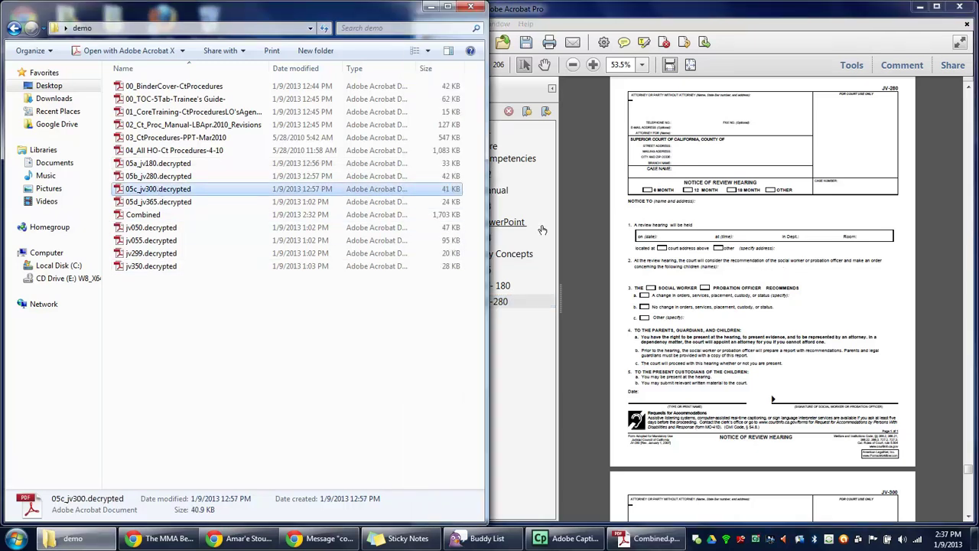
left_click(716, 237)
scroll(719, 238, "down", 10)
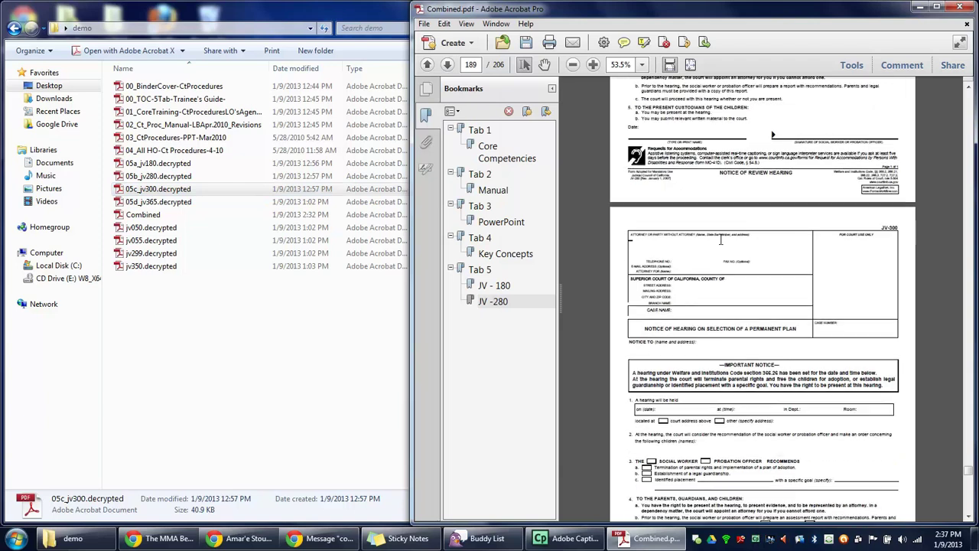
scroll(720, 240, "down", 1)
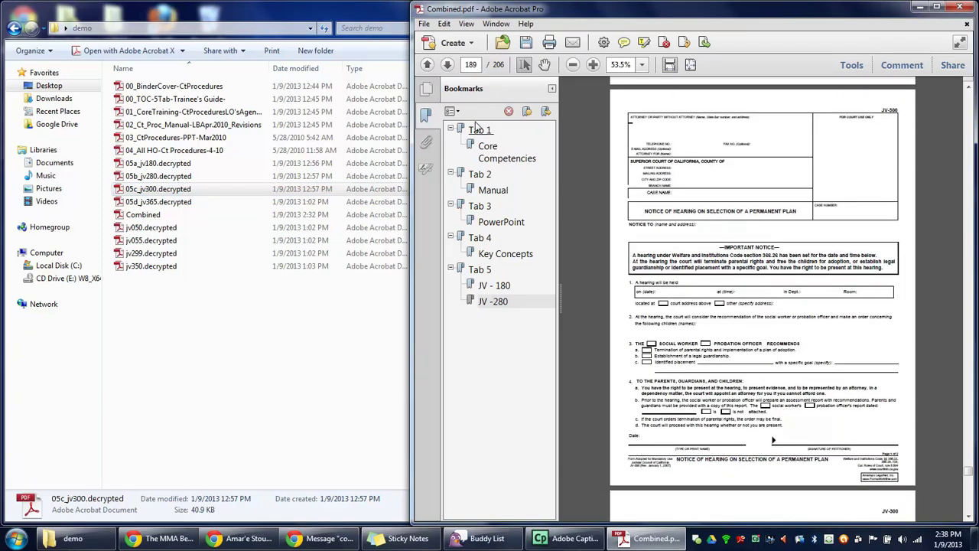
left_click(528, 112)
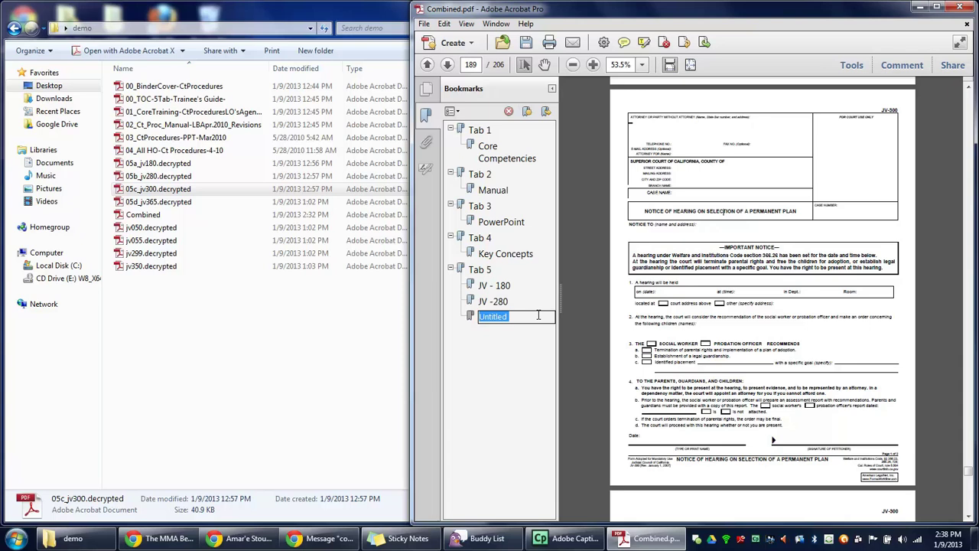
type("JV-300")
key("Return")
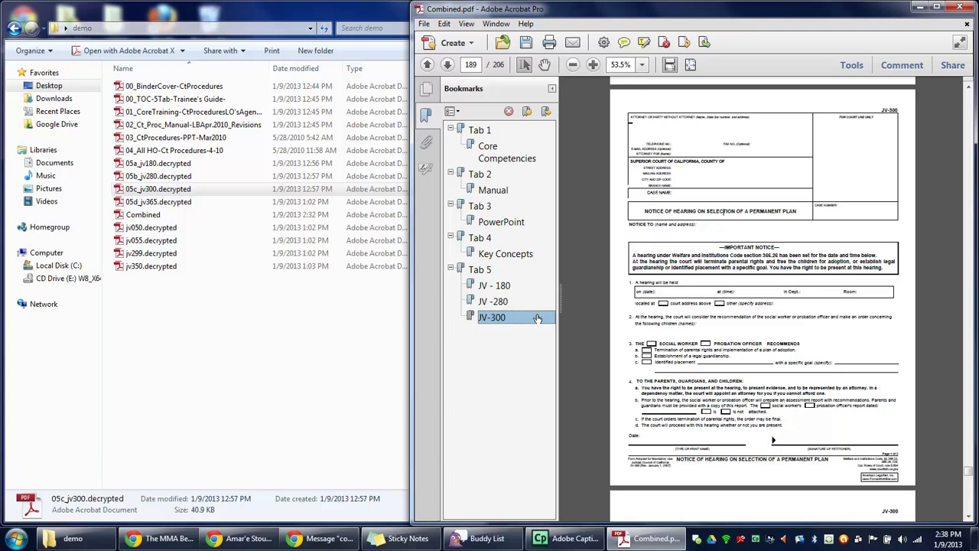
Step: Add a 'JV - 365' bookmark for the JV-365 form on page 191, after JV-300
left_click(721, 247)
scroll(721, 247, "down", 5)
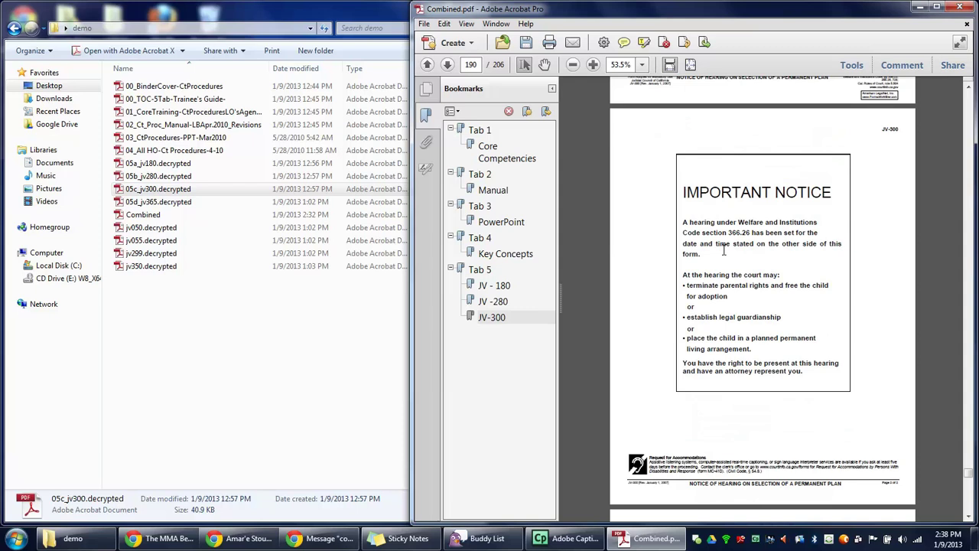
scroll(723, 249, "down", 6)
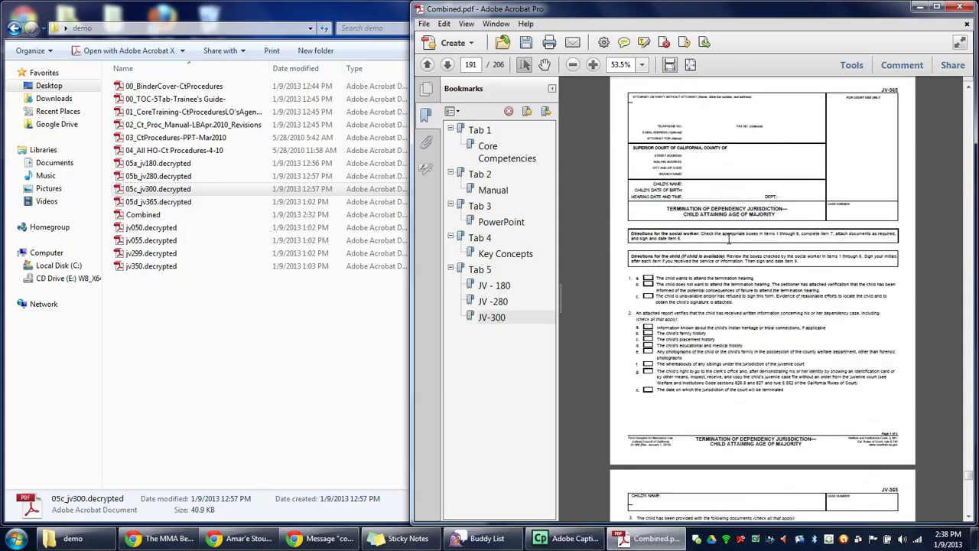
left_click(526, 111)
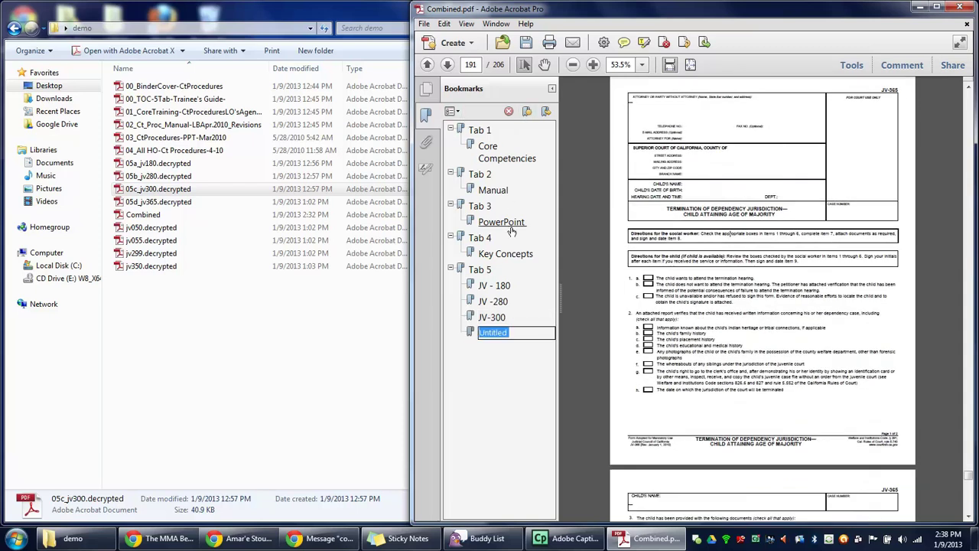
type("JV - 365")
key("Return")
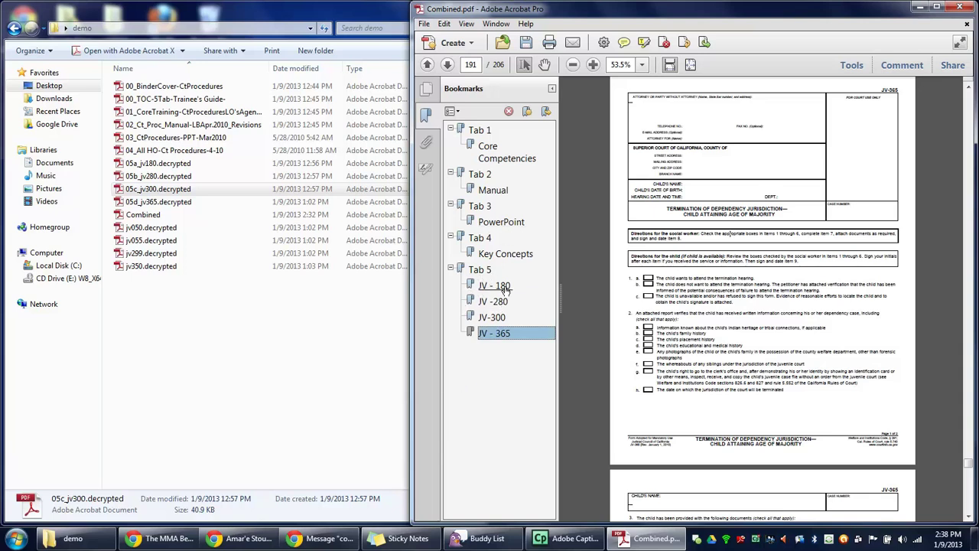
Step: Check the JV - 180, JV -280, JV-300, JV - 365, Core Competencies, Manual and PowerPoint bookmarks
left_click(496, 289)
left_click(501, 303)
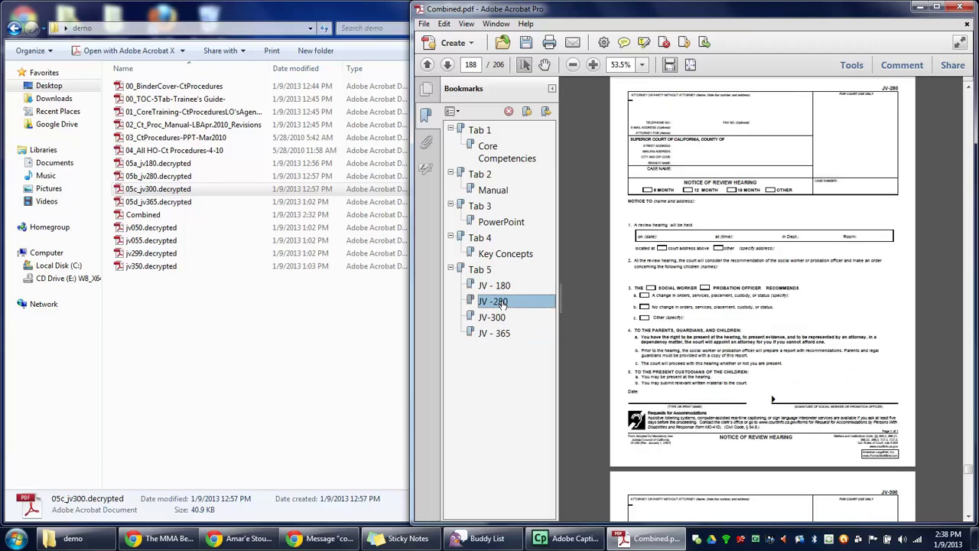
left_click(491, 318)
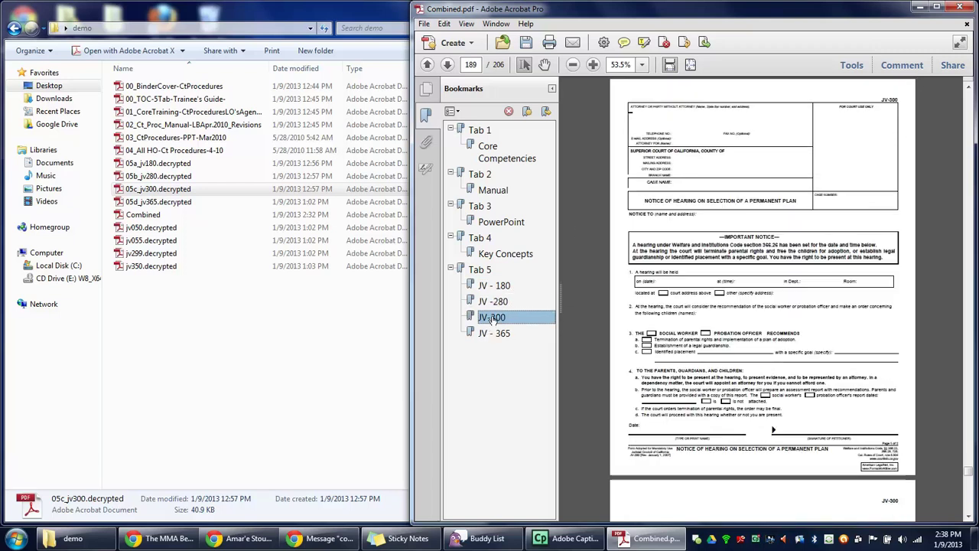
left_click(497, 334)
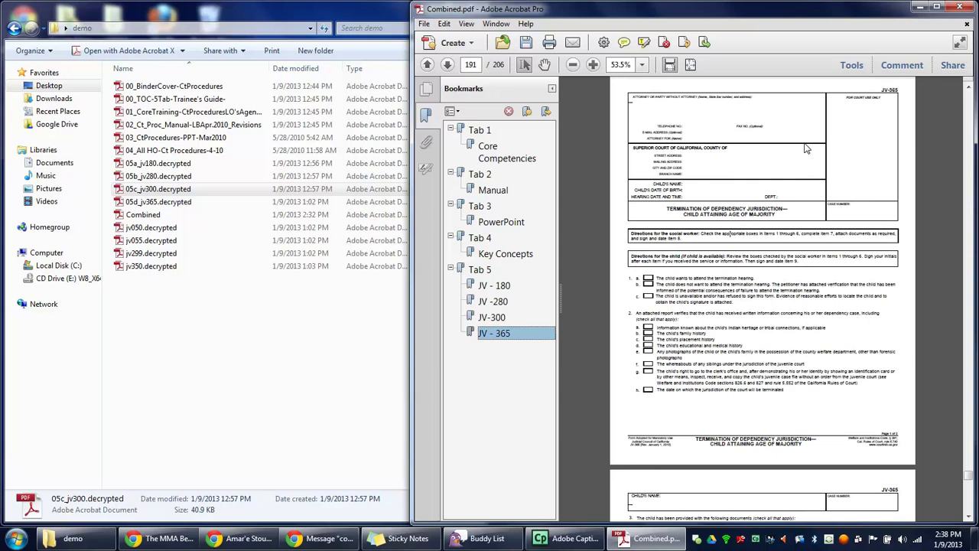
left_click(506, 153)
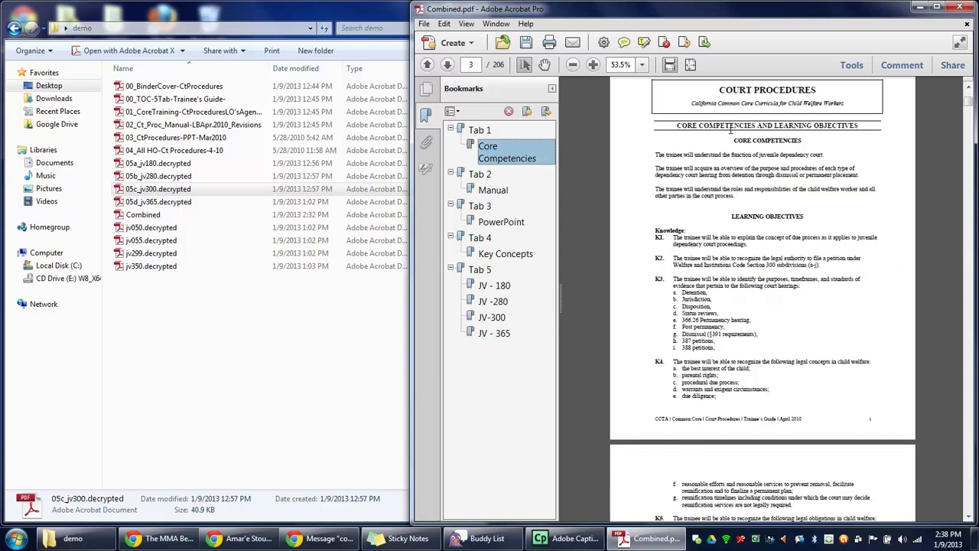
left_click(501, 192)
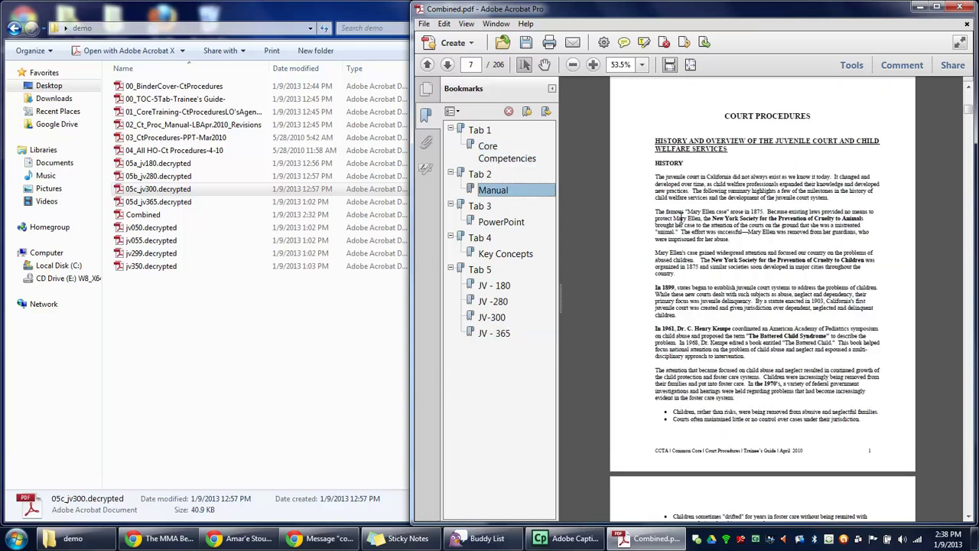
left_click(511, 225)
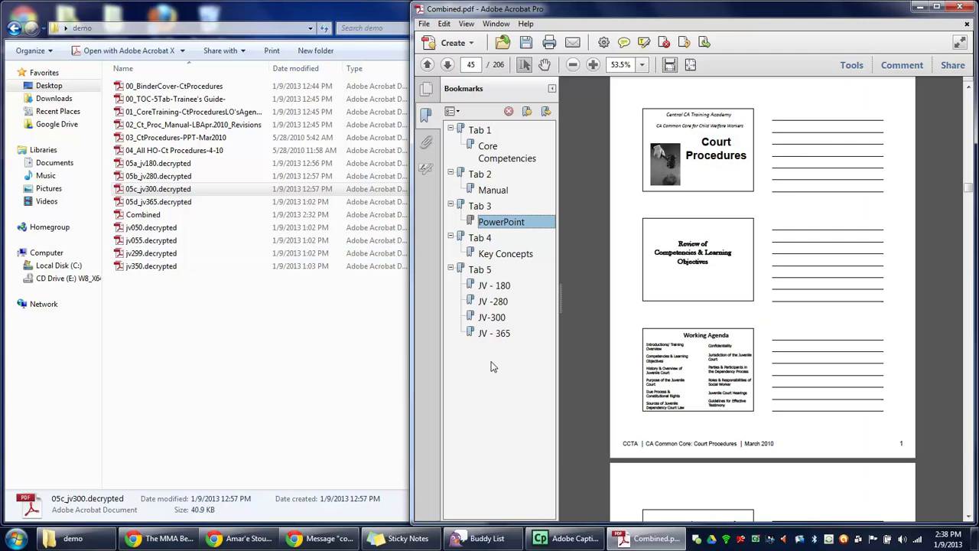
Step: Return to the JV-365 form and scroll down to the JV-050 handout on page 193
left_click(497, 334)
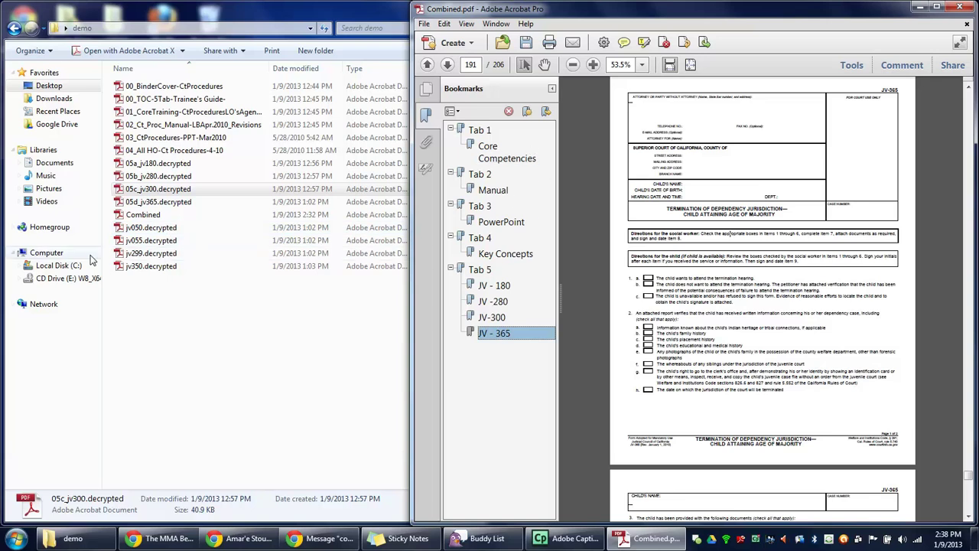
left_click(741, 292)
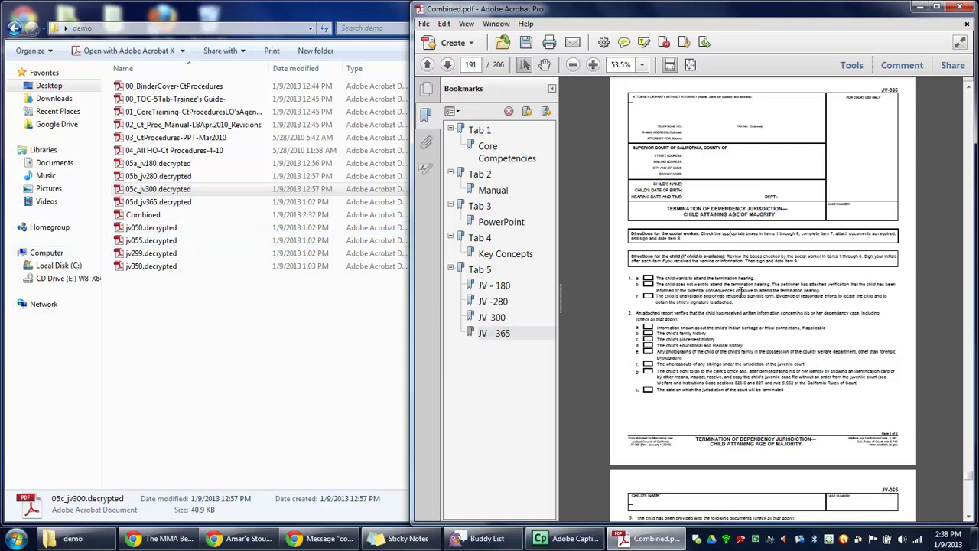
left_click(498, 333)
scroll(676, 333, "down", 3)
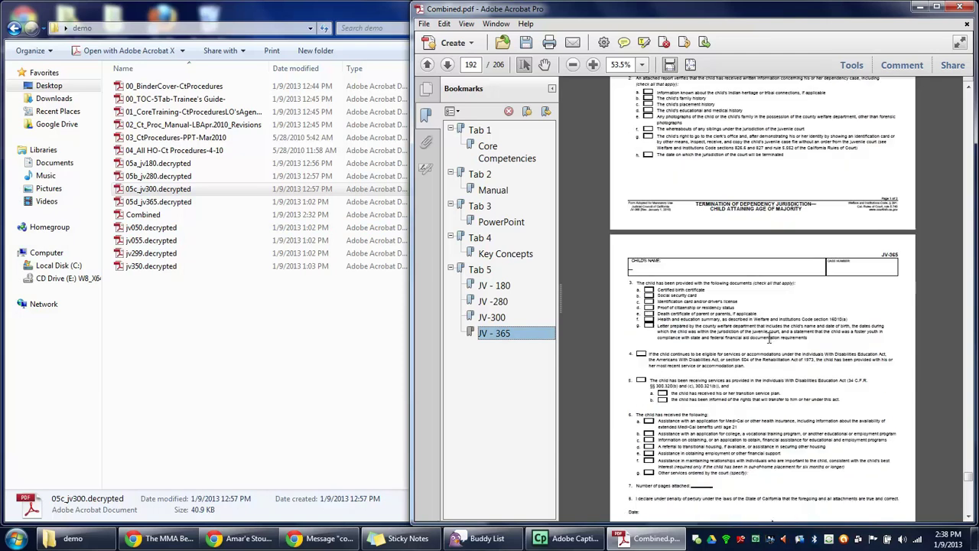
scroll(769, 342, "down", 10)
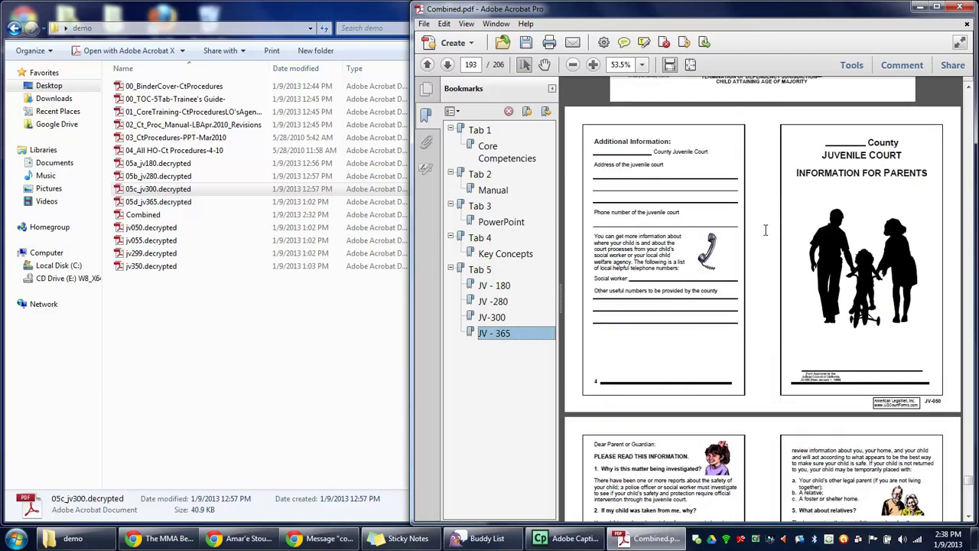
Step: Create an 'Additional Handouts' bookmark for page 193 and move it to the top level after Tab 5
left_click(765, 230)
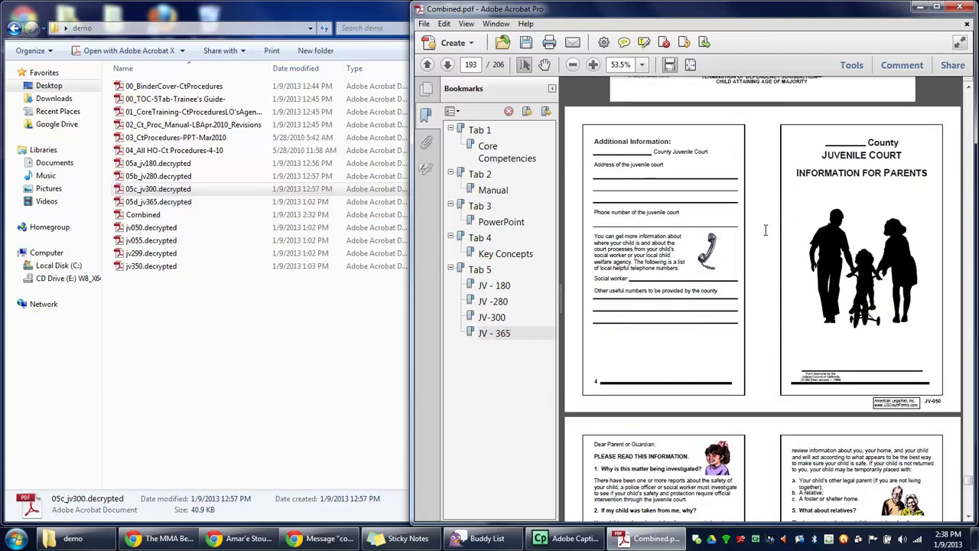
left_click(527, 113)
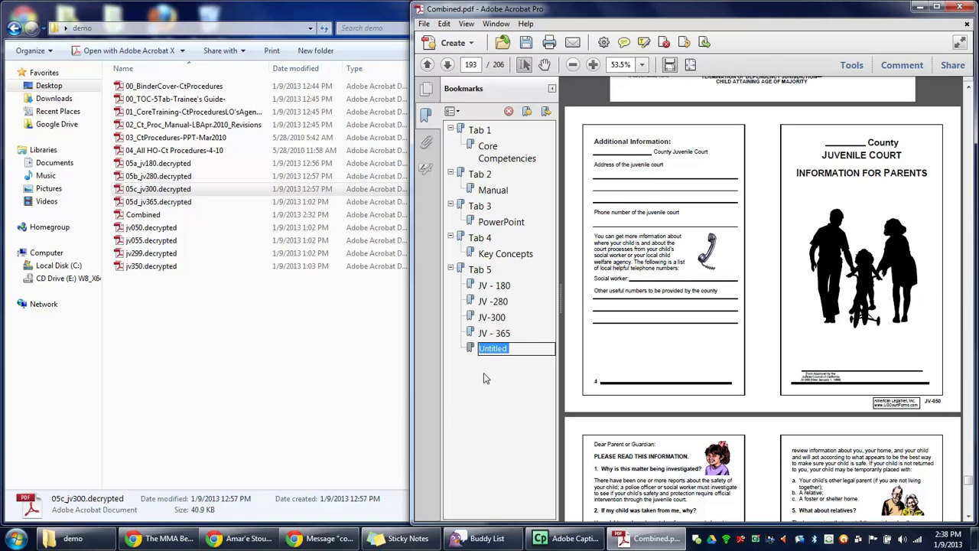
type("Additional Handouts")
key("Return")
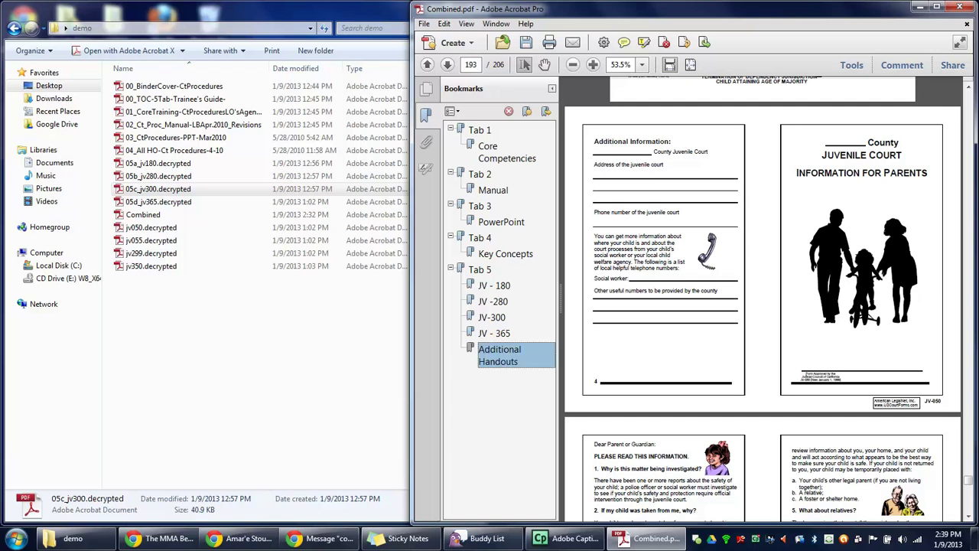
left_click_drag(468, 348, 453, 277)
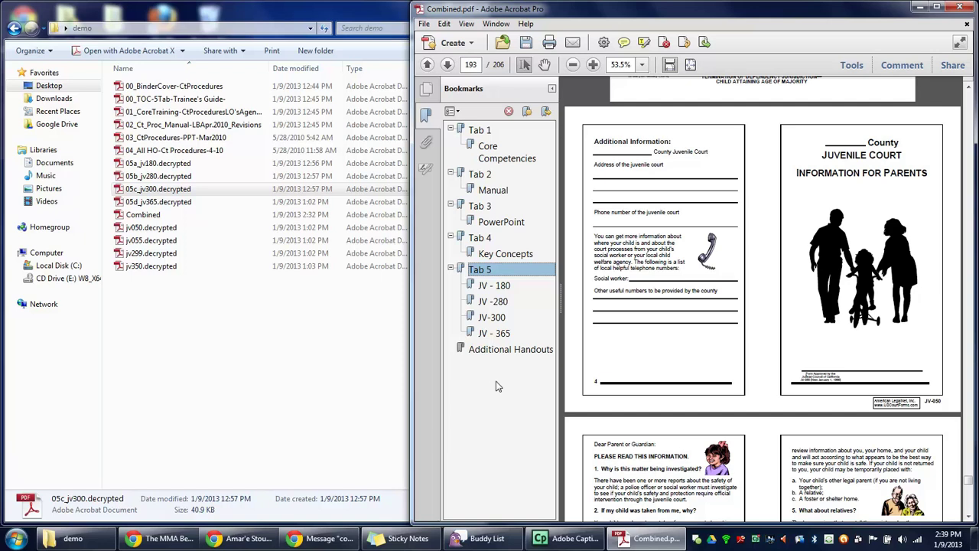
Step: Add a 'JV - 50' bookmark for the JV-050 form
left_click(505, 350)
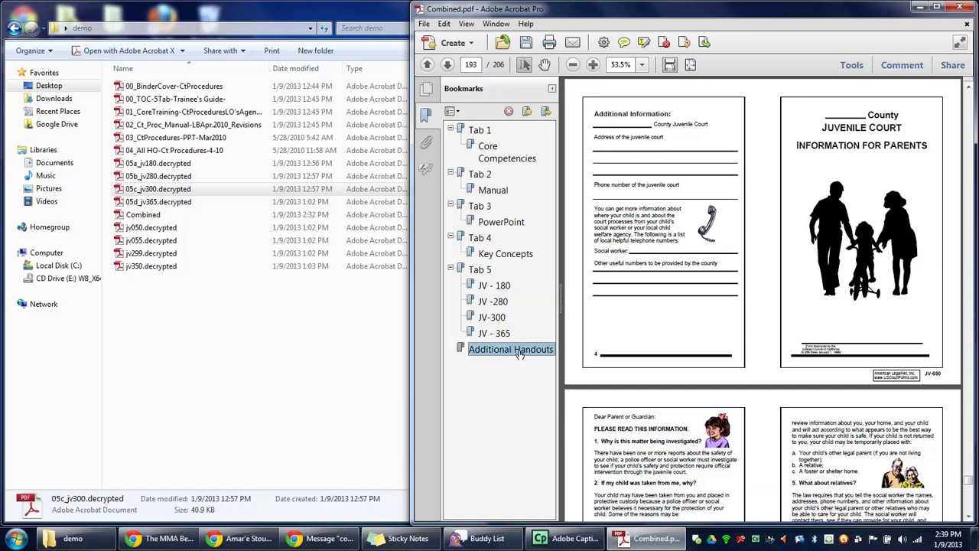
left_click(801, 243)
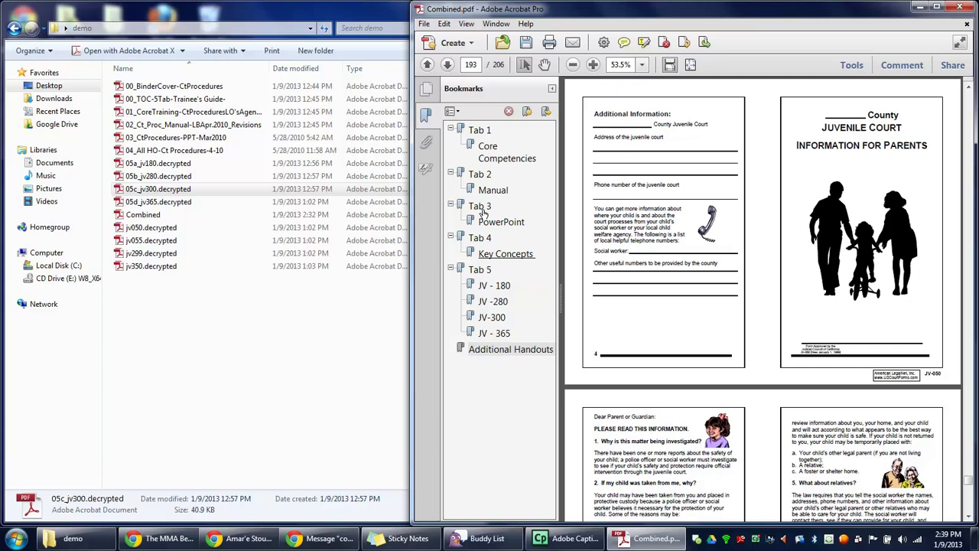
left_click(526, 111)
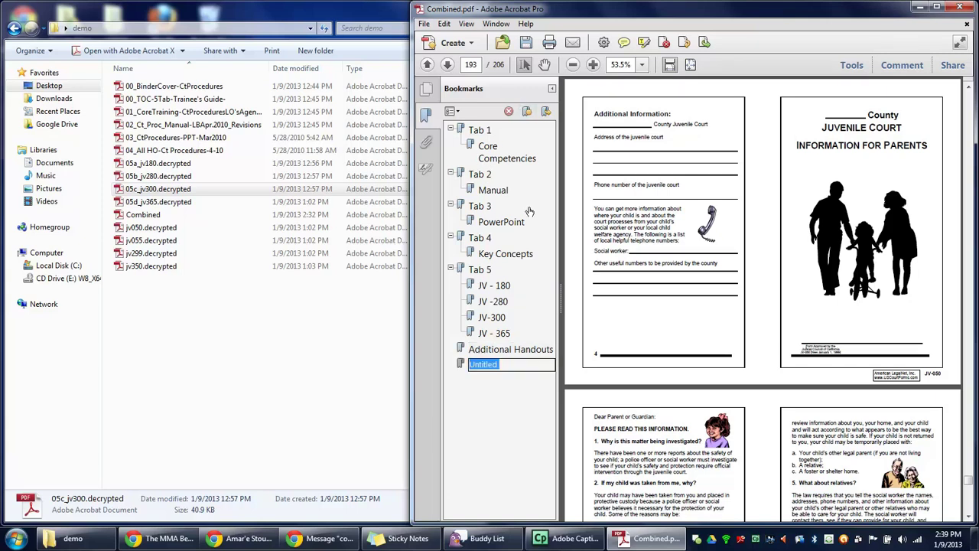
type("JV - 50")
key("Return")
Step: Add a 'JV - 55' bookmark for the JV-055 form below JV - 50
left_click(150, 240)
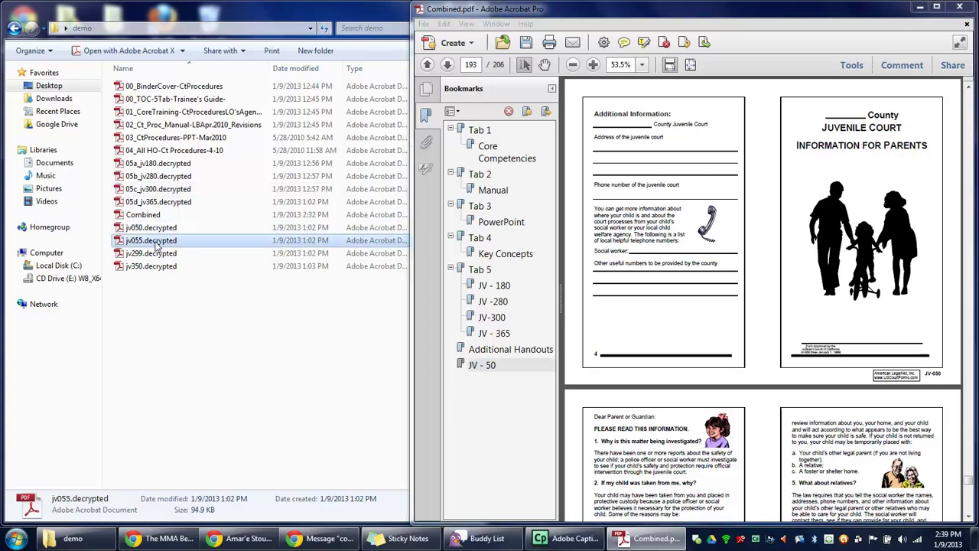
left_click(640, 259)
scroll(641, 258, "down", 15)
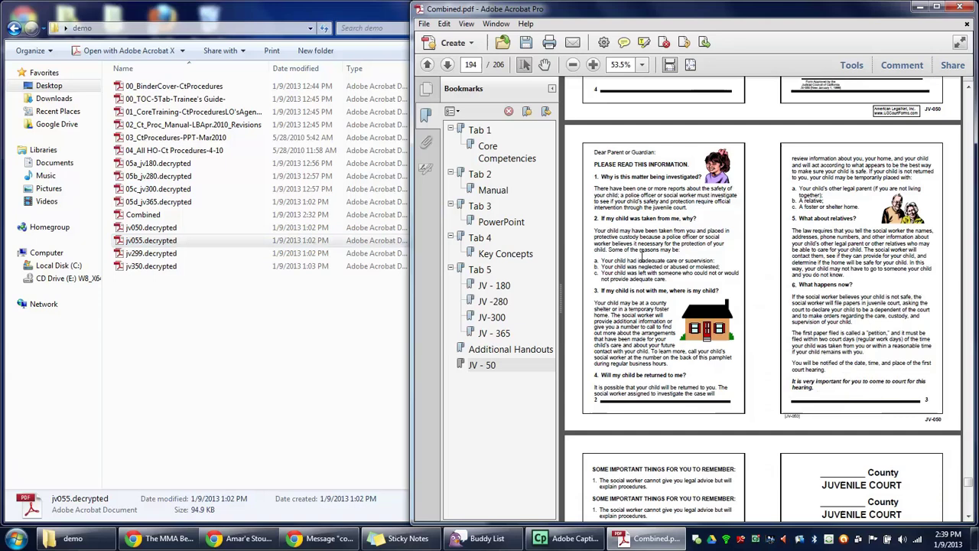
scroll(640, 260, "up", 15)
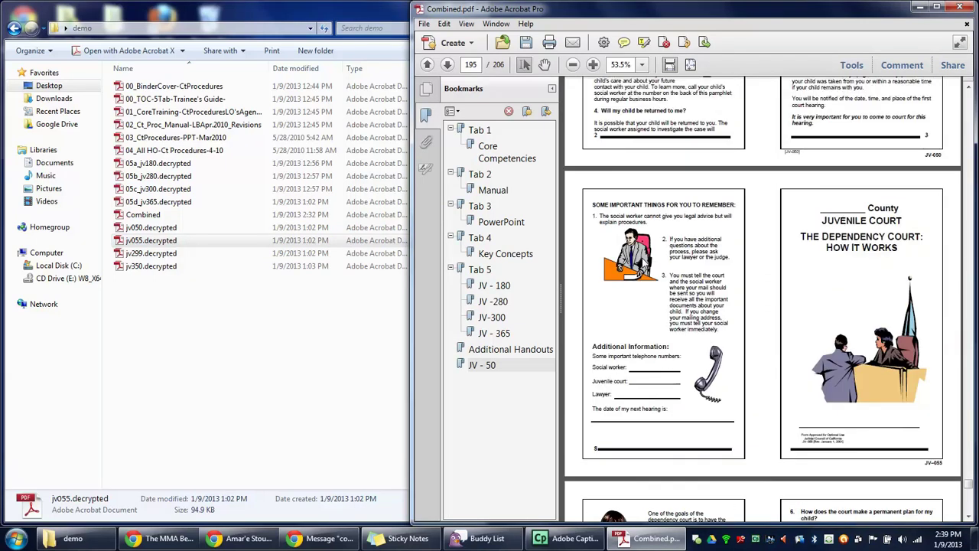
scroll(641, 260, "down", 15)
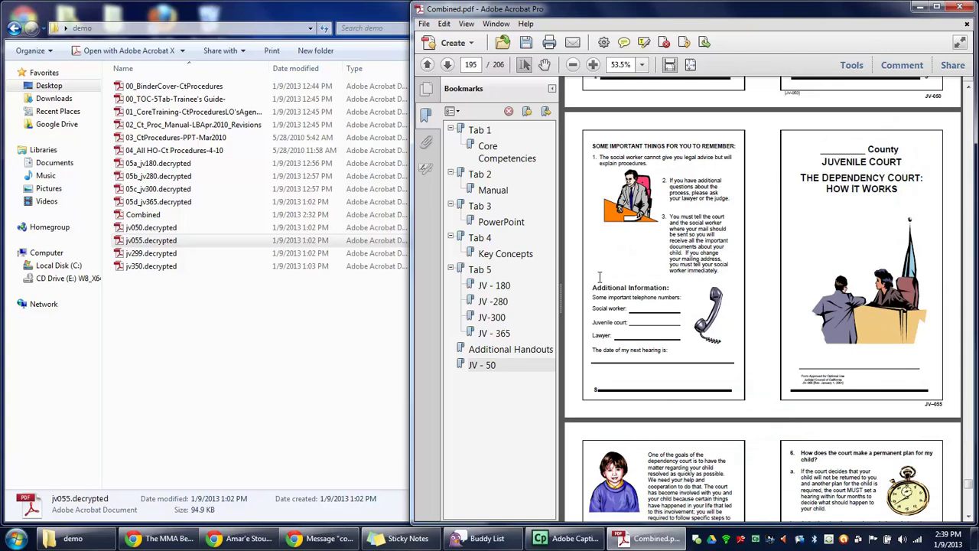
left_click(527, 111)
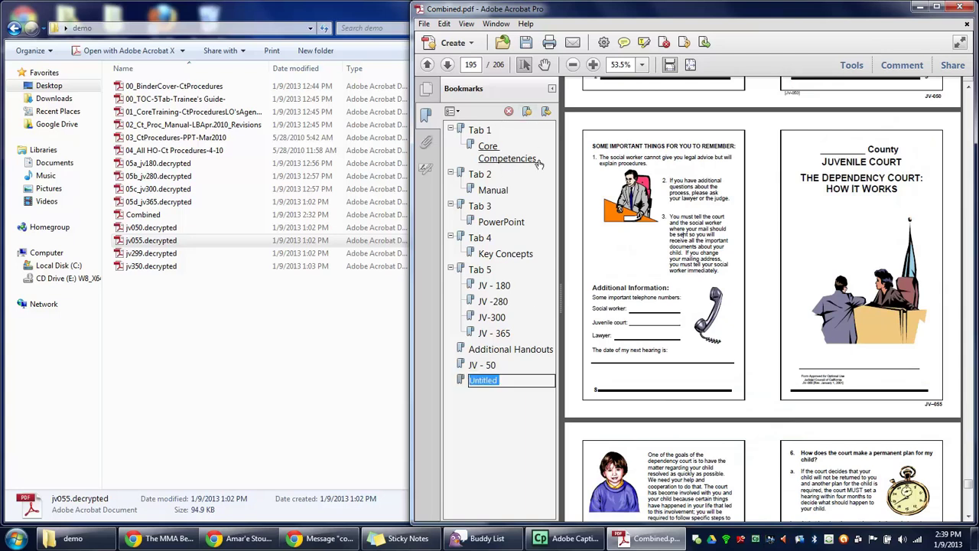
type("JV - 55")
key("Return")
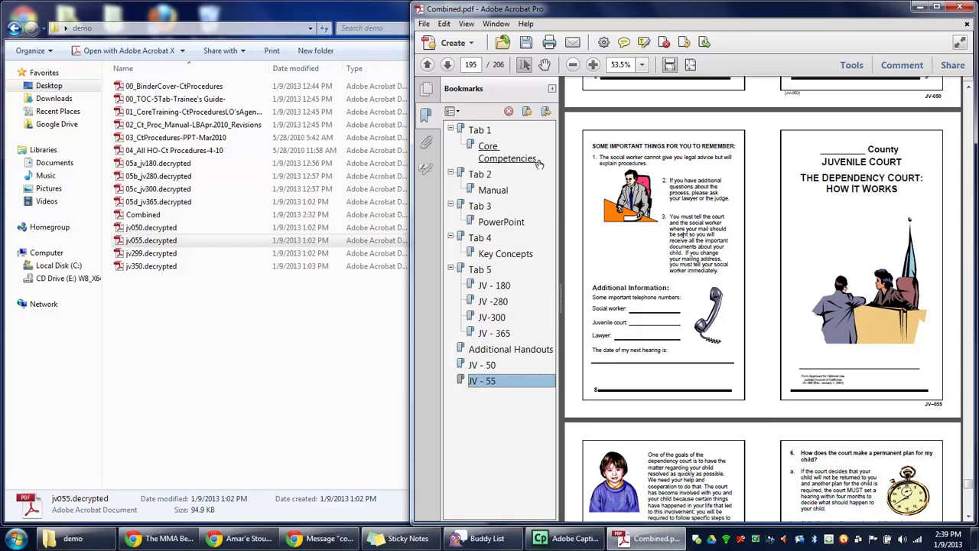
Step: Add a 'JV - 299' bookmark for the next form below JV - 55
left_click(697, 271)
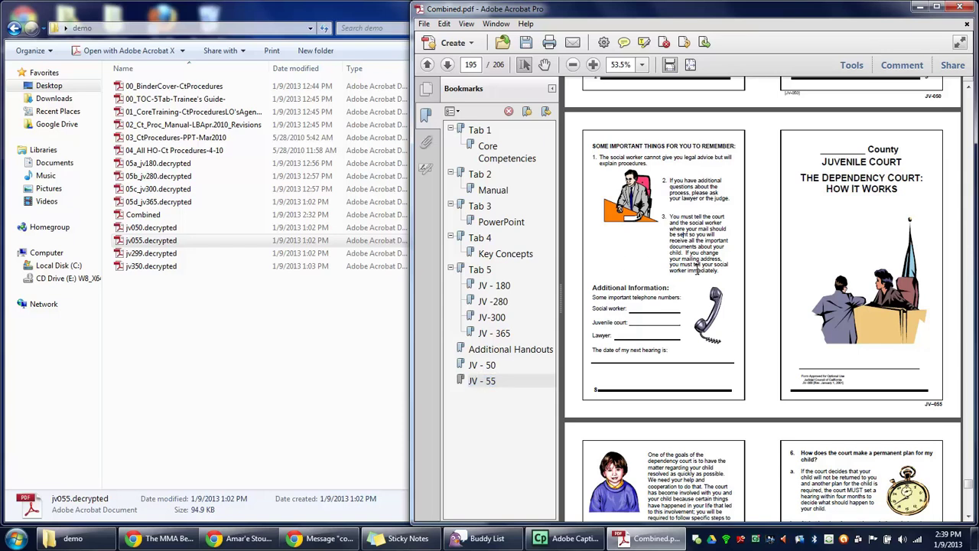
scroll(696, 271, "down", 10)
scroll(697, 275, "down", 8)
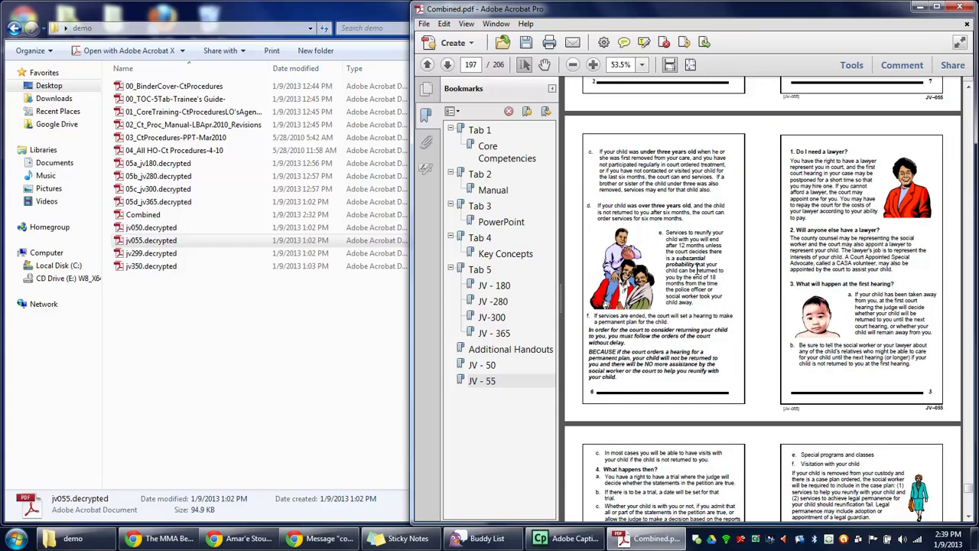
scroll(696, 276, "down", 3)
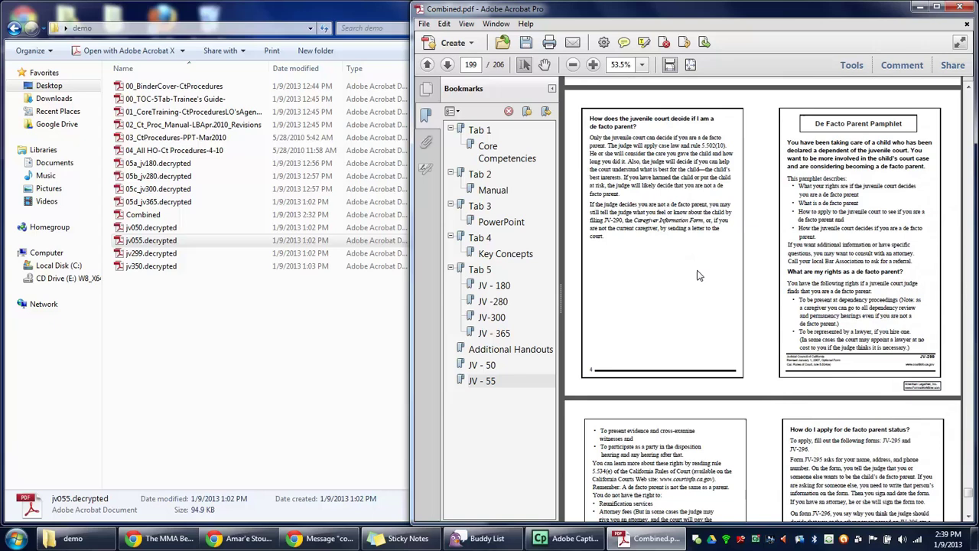
scroll(697, 275, "up", 1)
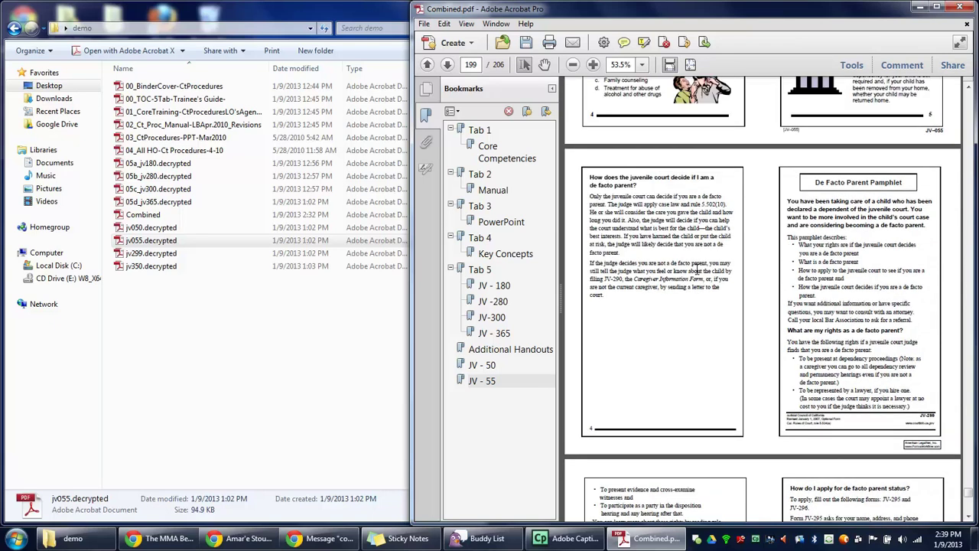
left_click(526, 112)
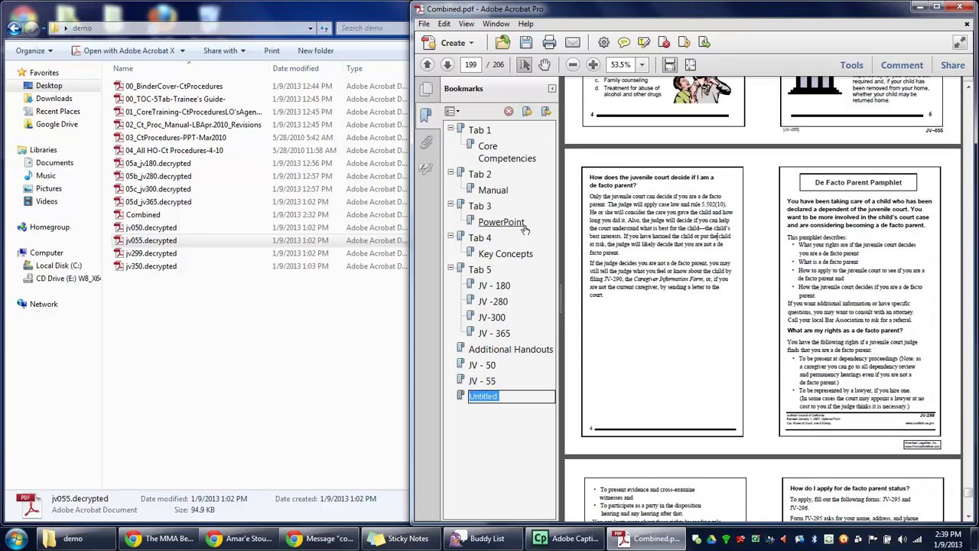
type("JV - 299")
key("Return")
Step: Add a 'JV - 350' bookmark for the next form below JV - 299
left_click(725, 309)
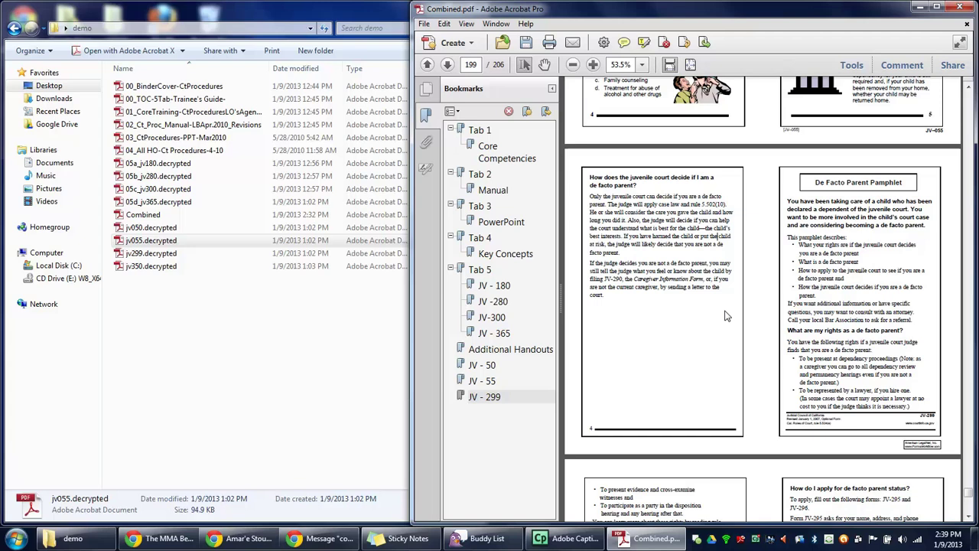
scroll(725, 309, "down", 5)
scroll(724, 309, "down", 5)
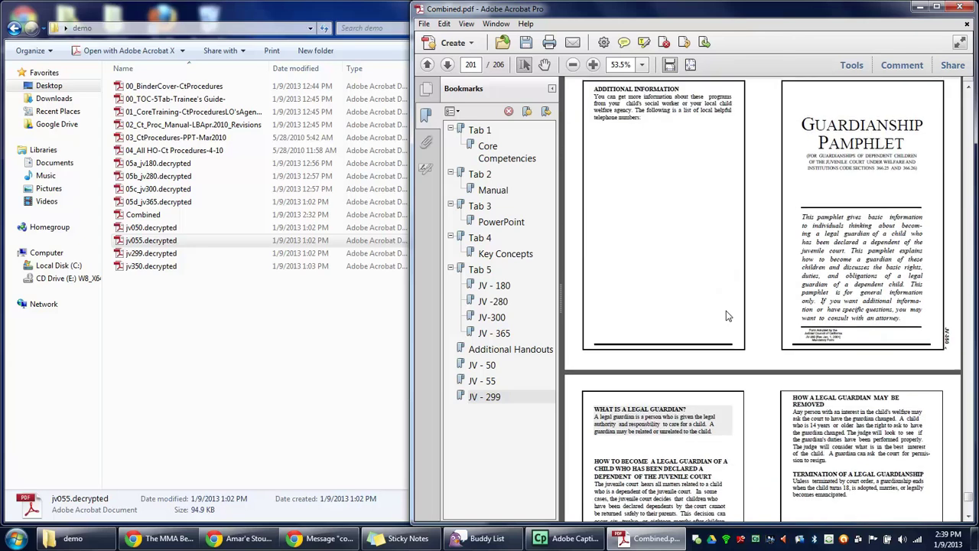
scroll(725, 309, "up", 2)
scroll(725, 309, "down", 1)
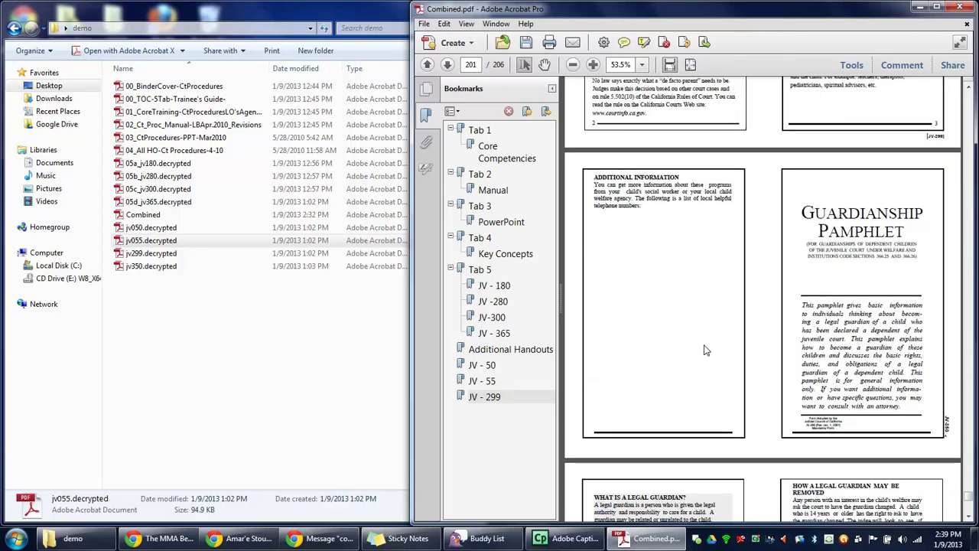
left_click(527, 112)
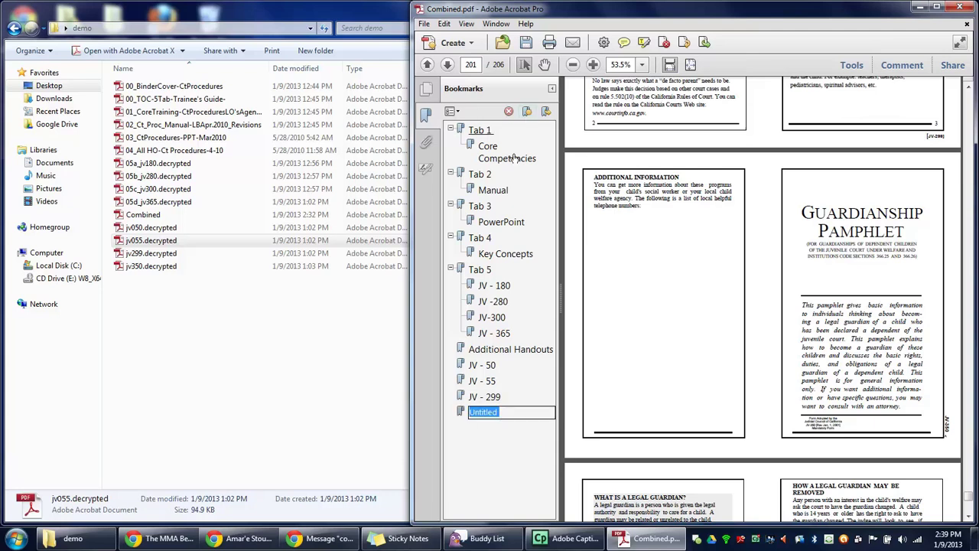
type("JV - 350")
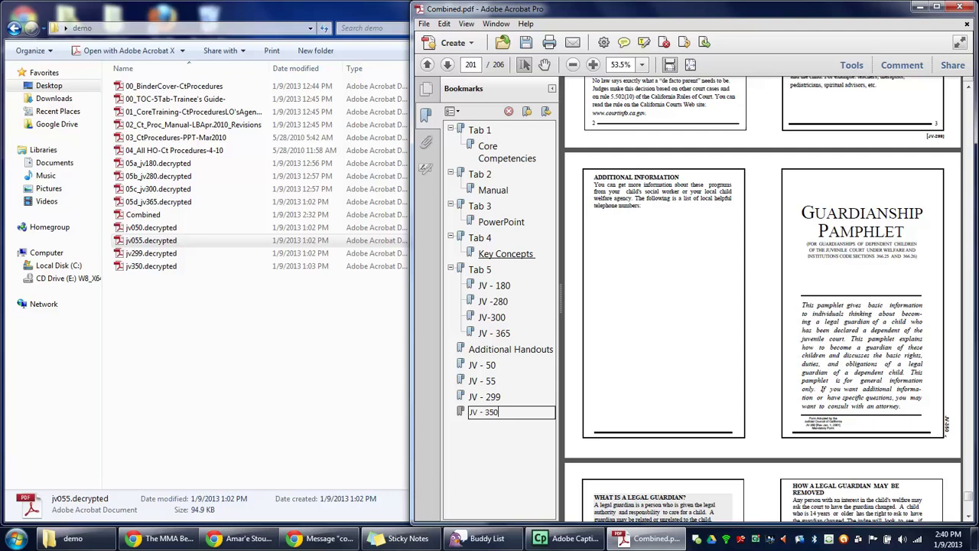
key("Return")
Step: Maximize the Acrobat window while checking the Core Competencies, Manual and PowerPoint slides bookmarks
left_click(512, 158)
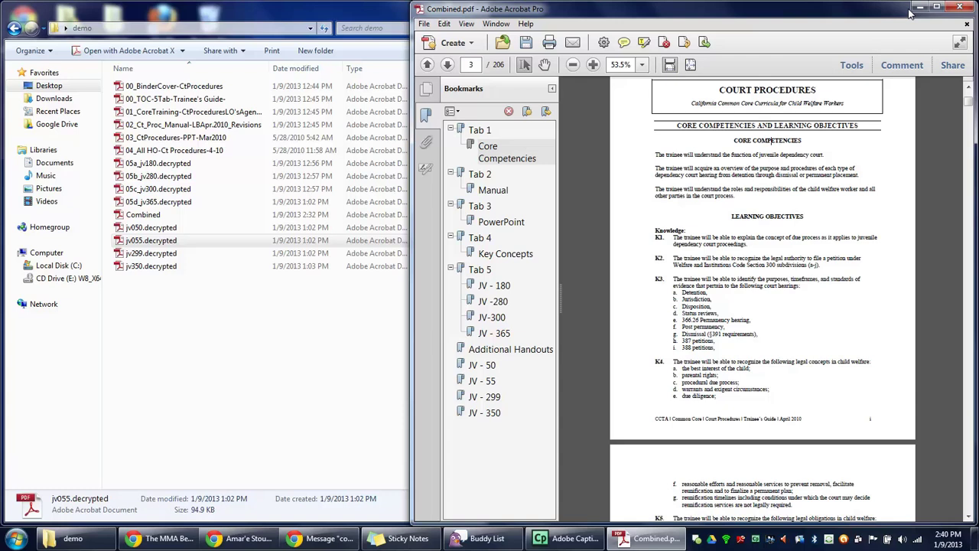
left_click(936, 7)
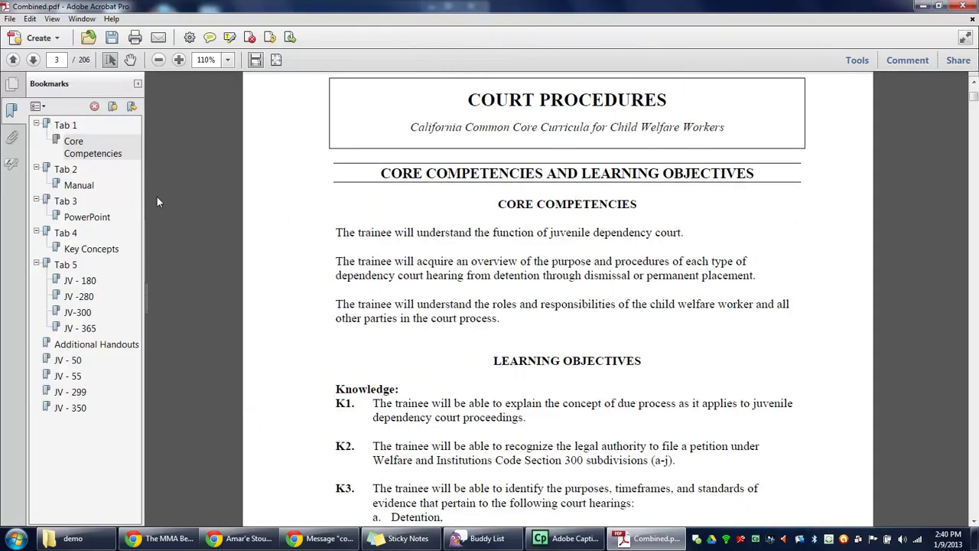
left_click(79, 185)
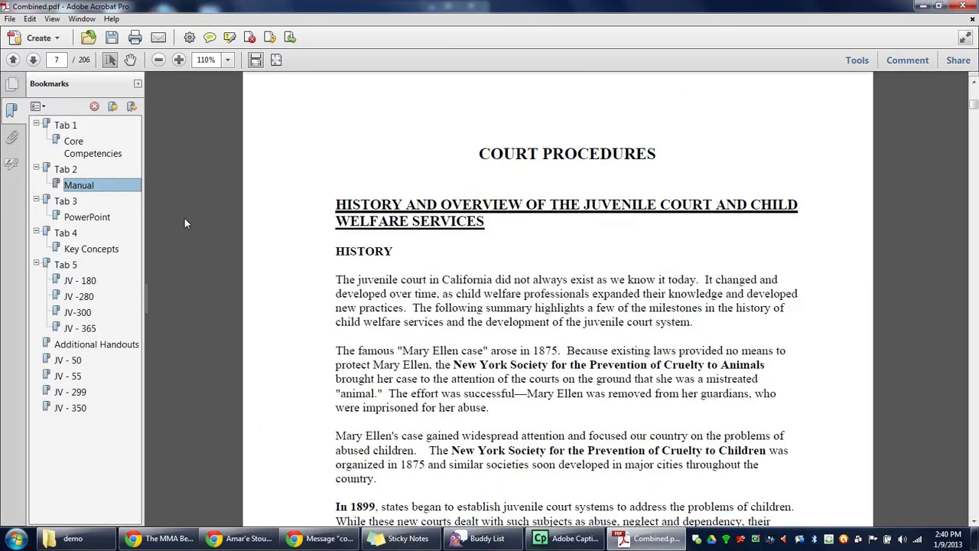
left_click(115, 218)
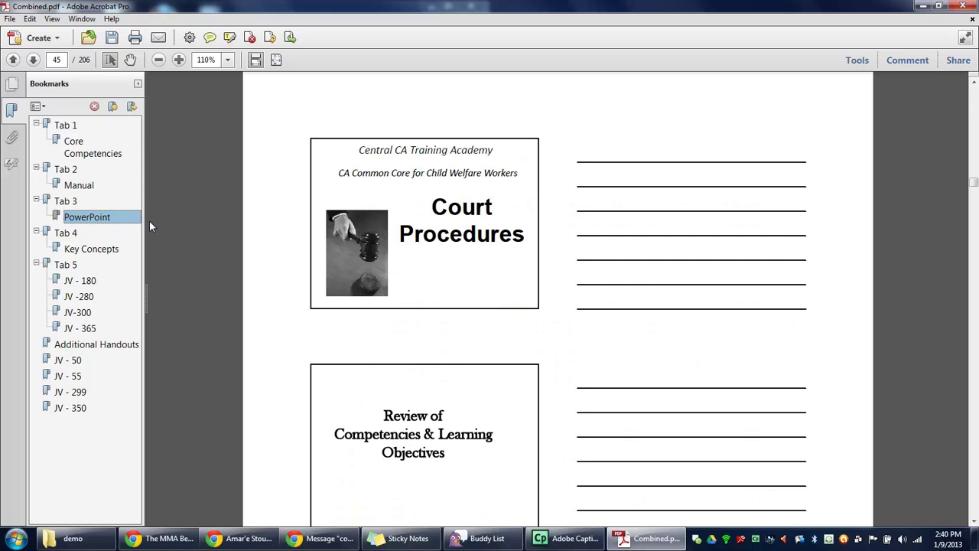
Step: Check the Key Concepts, JV-180, JV-280, JV-300 and JV-365 bookmarks, ending on page 191
left_click(113, 252)
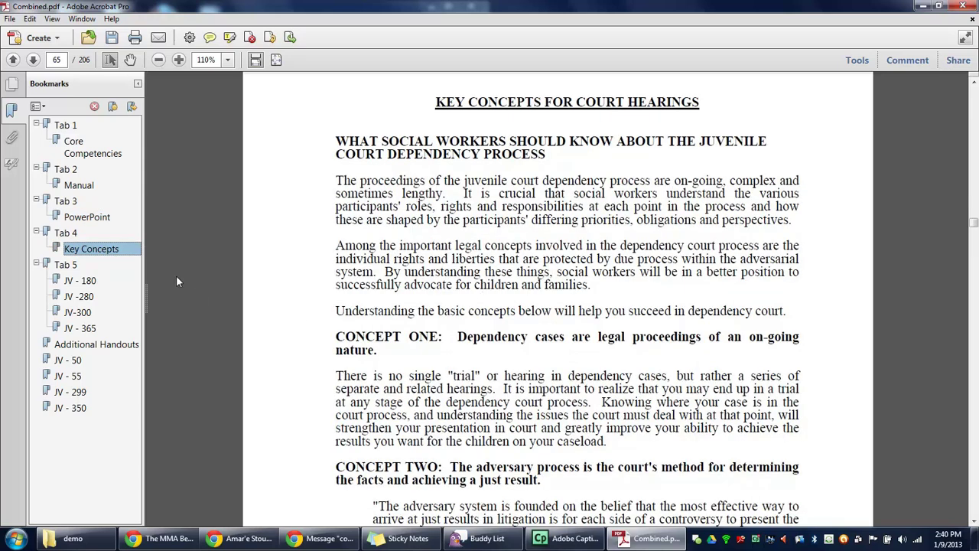
left_click(84, 281)
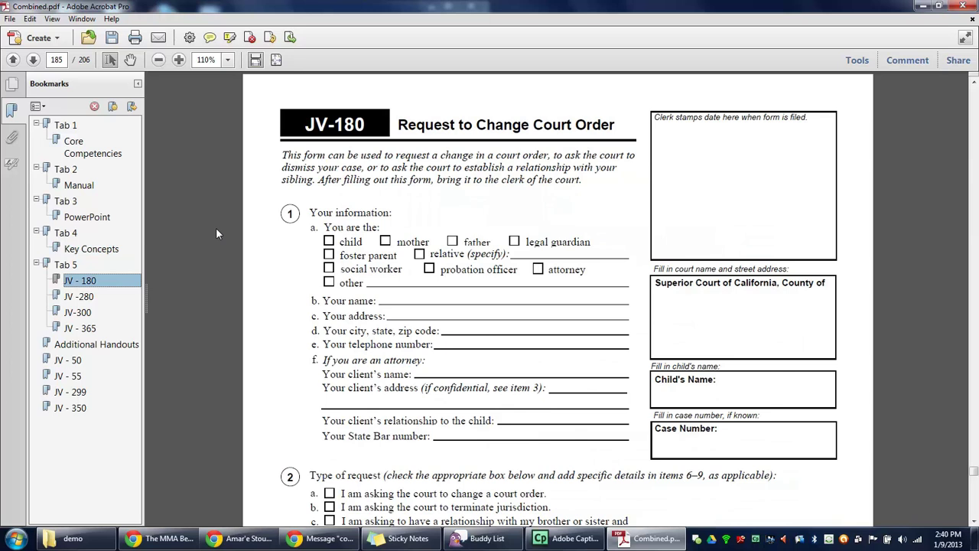
left_click(87, 296)
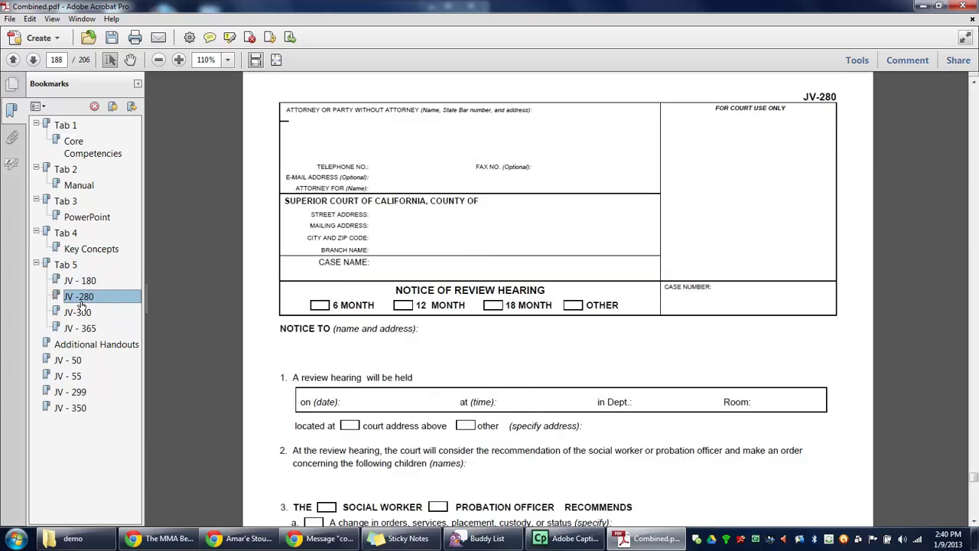
left_click(80, 311)
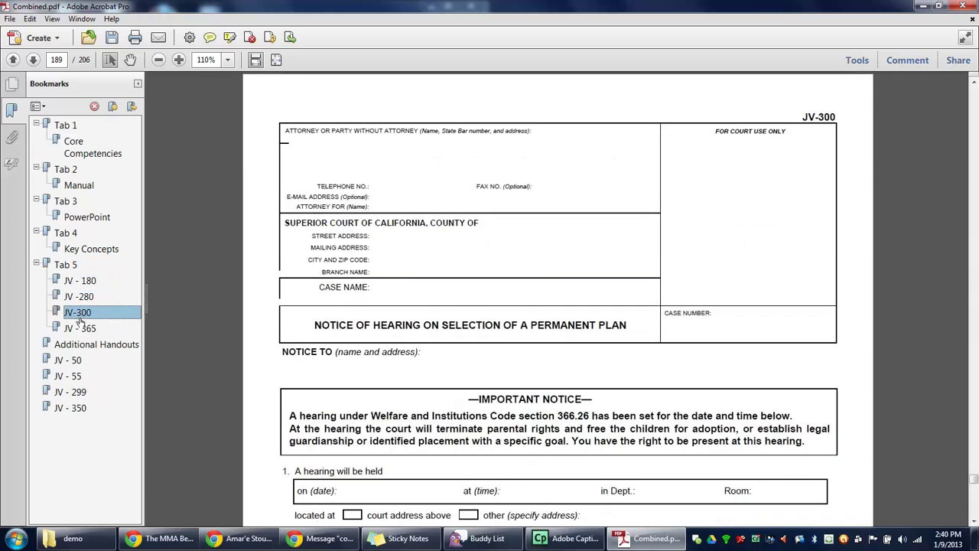
left_click(80, 327)
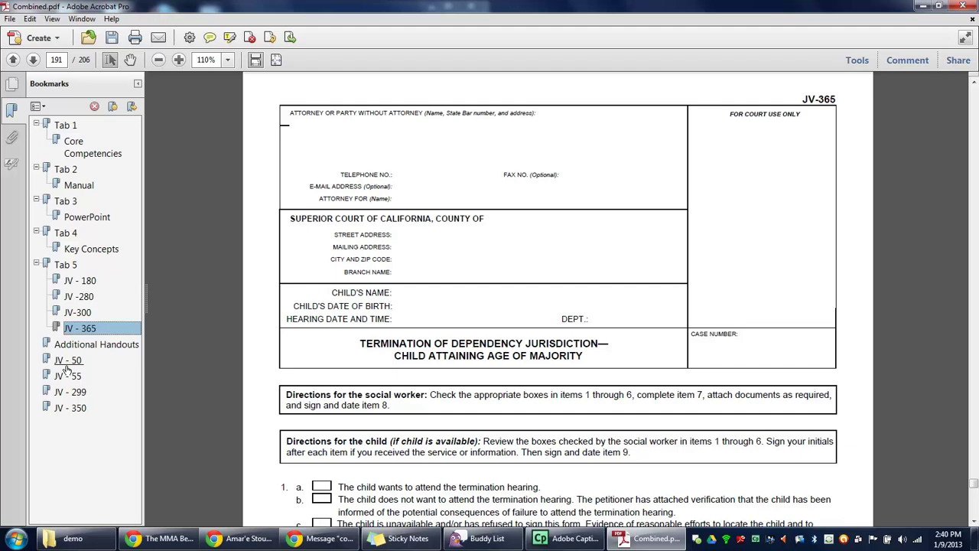
Step: Drag the JV - 50, JV - 55 and JV - 299 bookmarks under Additional Handouts as children
left_click_drag(67, 369, 114, 348)
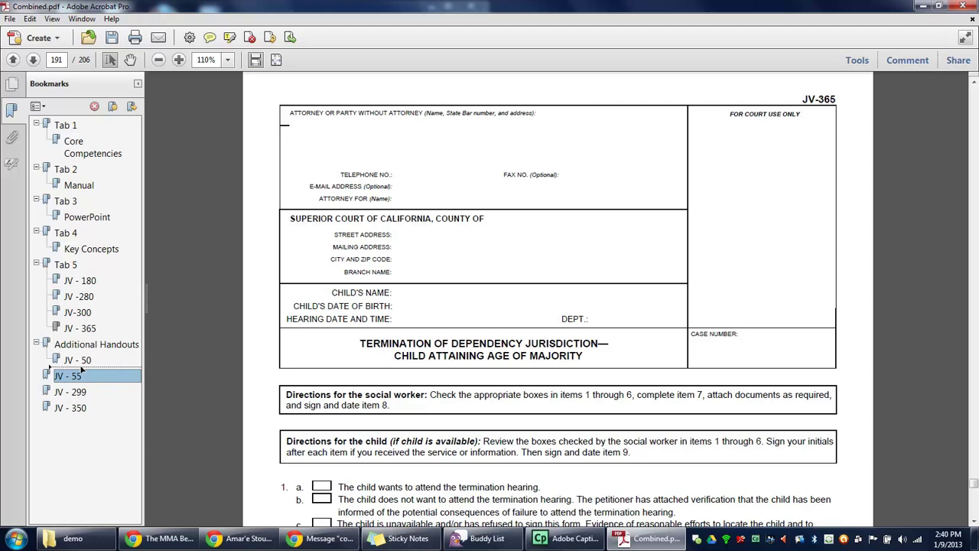
left_click_drag(82, 370, 81, 404)
left_click(76, 403)
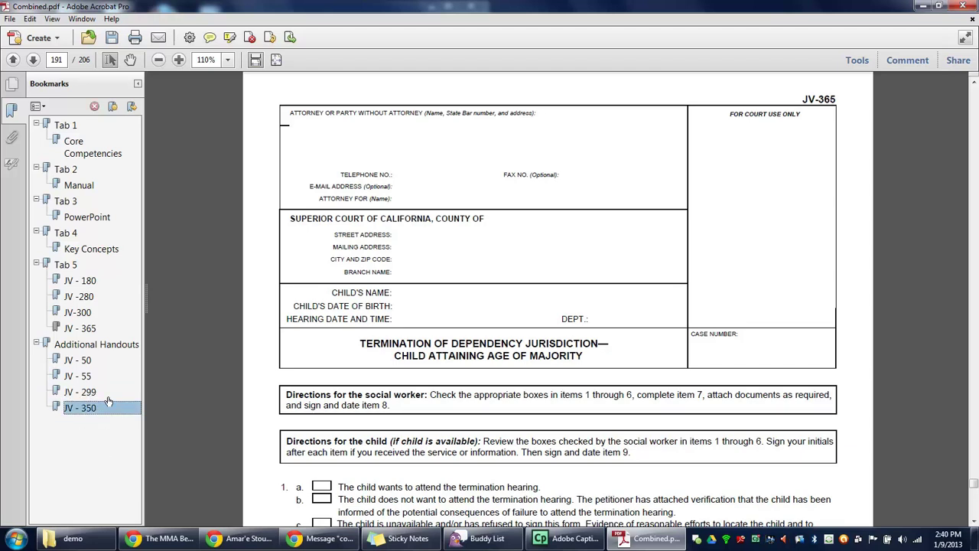
Step: Test the JV - 50, JV - 55, JV - 299 and JV - 350 sub-bookmarks, ending on page 201
left_click(77, 361)
left_click(452, 181)
scroll(454, 186, "down", 3)
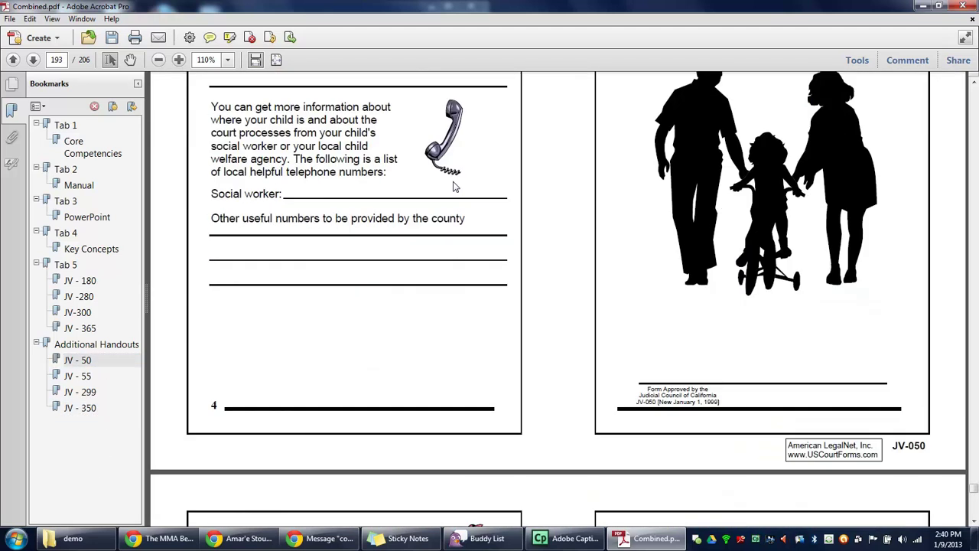
left_click(75, 375)
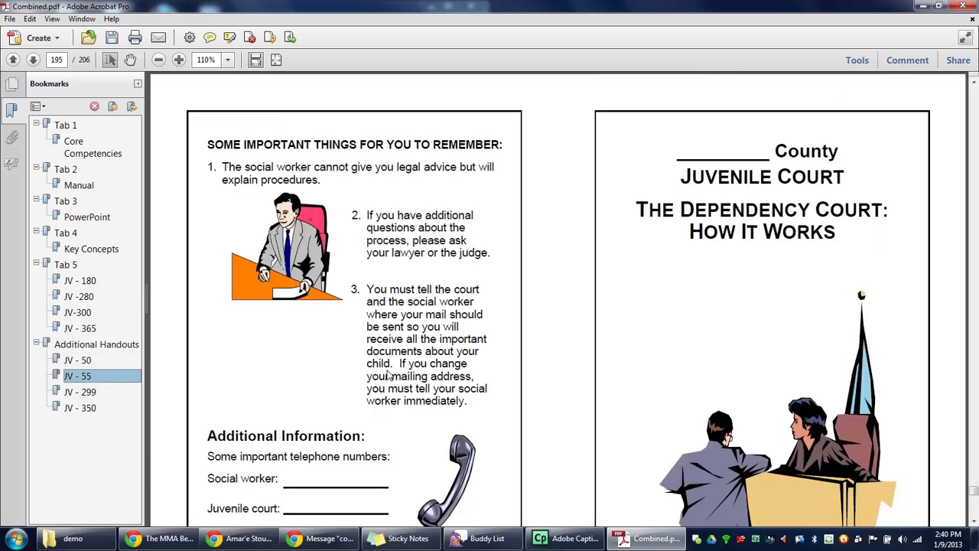
scroll(497, 320, "down", 3)
scroll(498, 320, "down", 2)
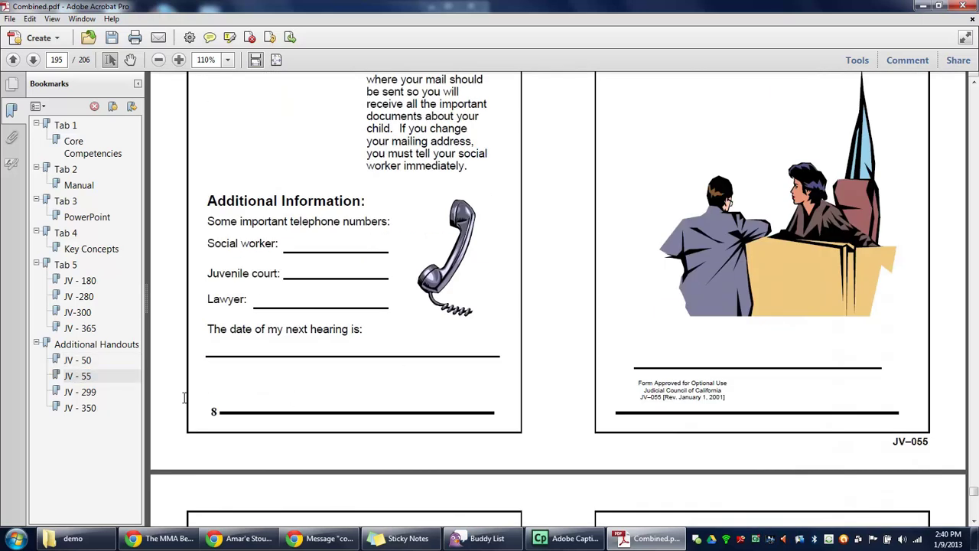
left_click(80, 391)
scroll(463, 375, "down", 5)
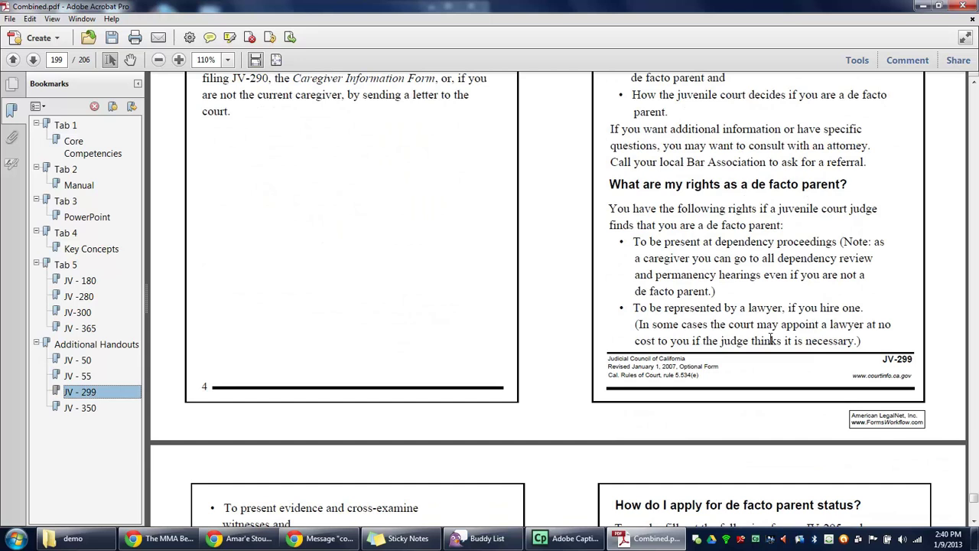
left_click(80, 408)
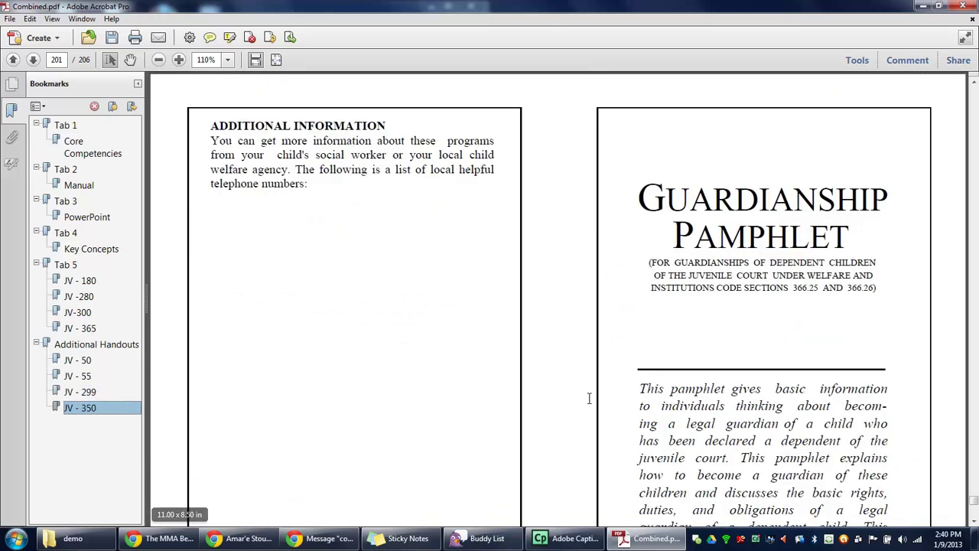
scroll(589, 400, "down", 5)
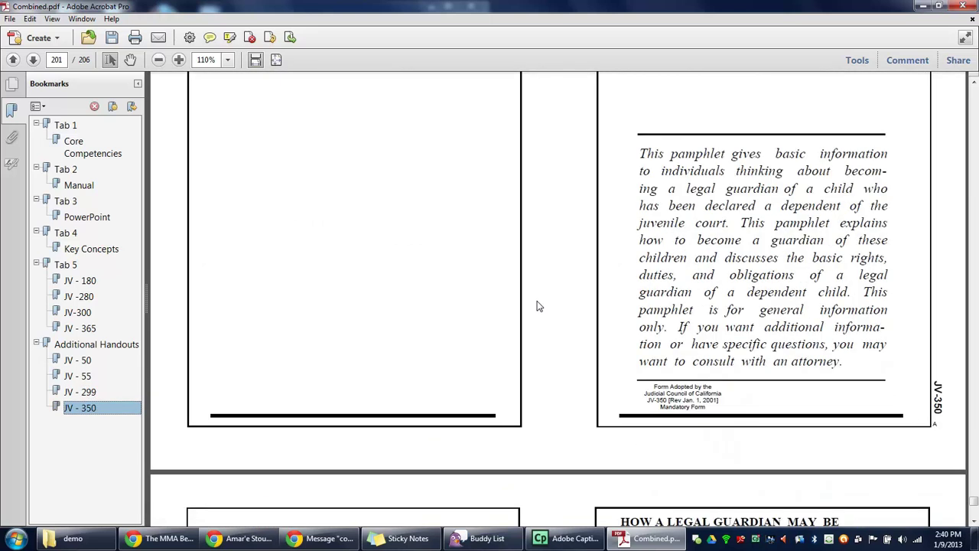